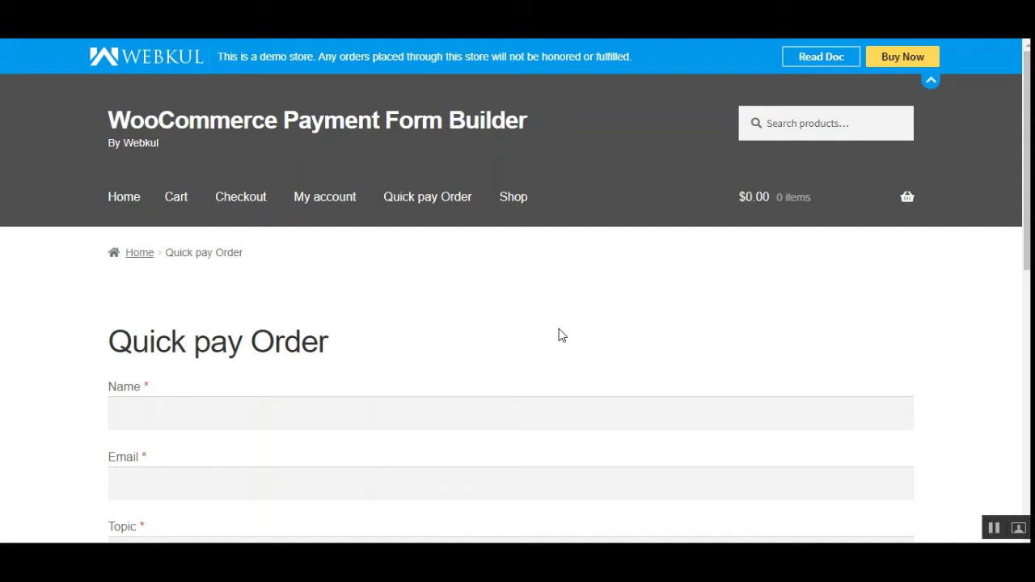
Look at the My account page, then go back to the Quick pay Order form
scroll(1022, 144, down, 5)
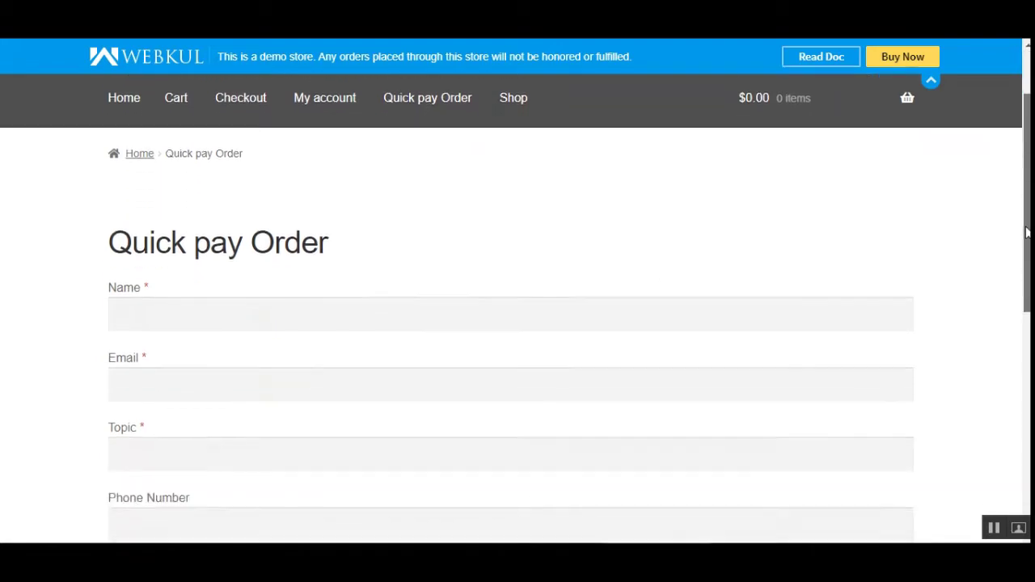
scroll(1021, 144, up, 5)
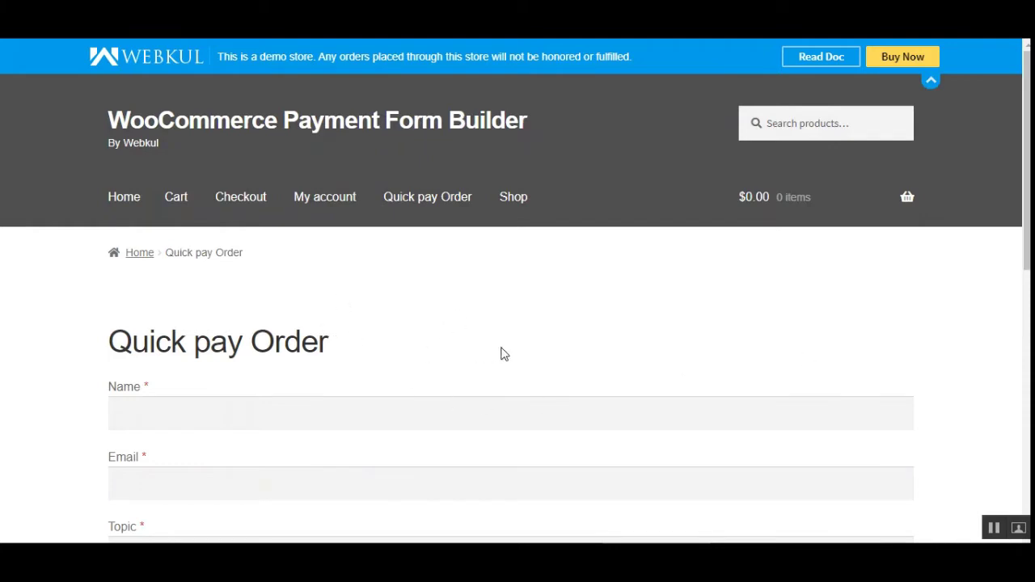
click(333, 203)
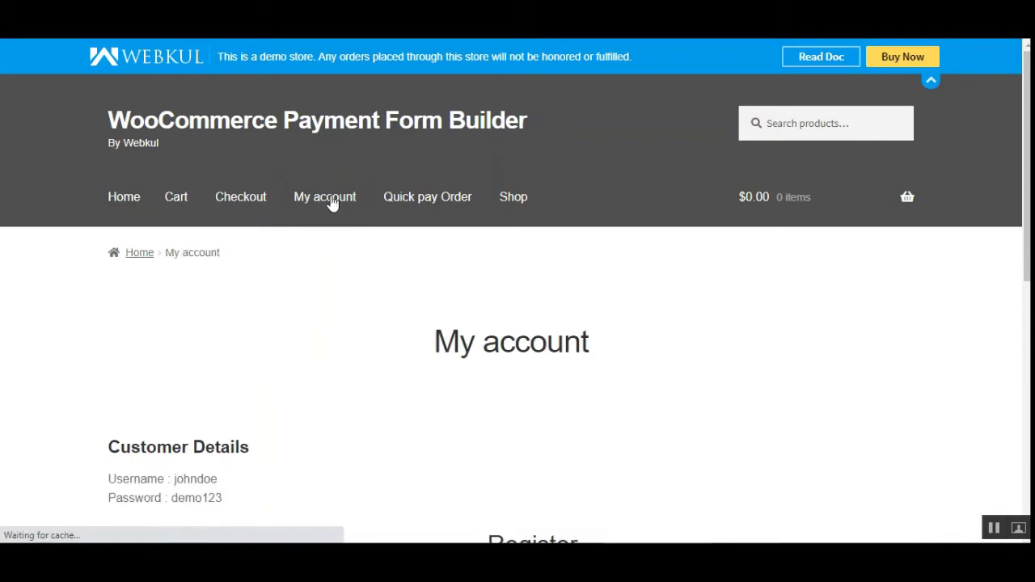
scroll(331, 421, down, 5)
scroll(319, 409, up, 5)
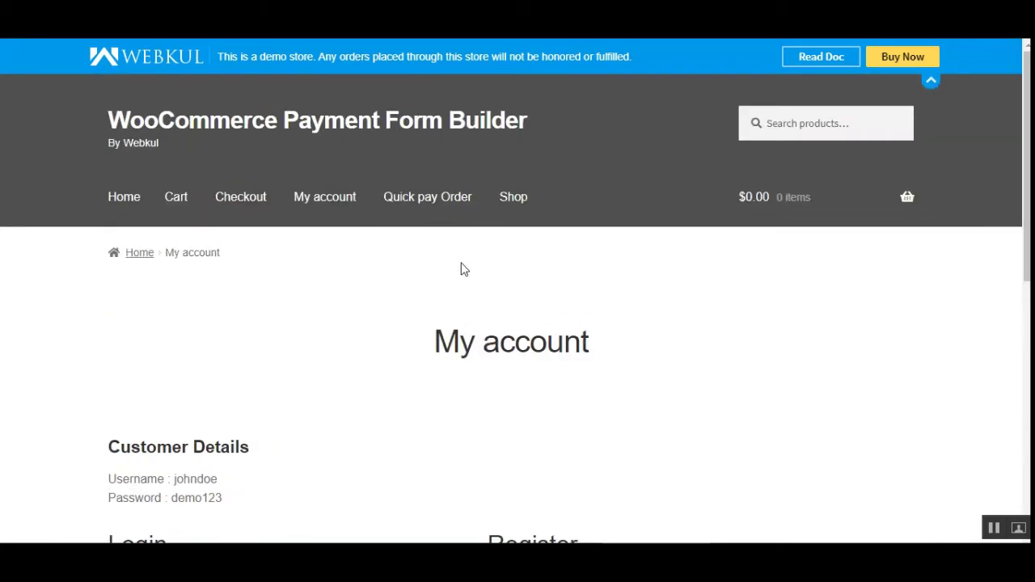
click(432, 207)
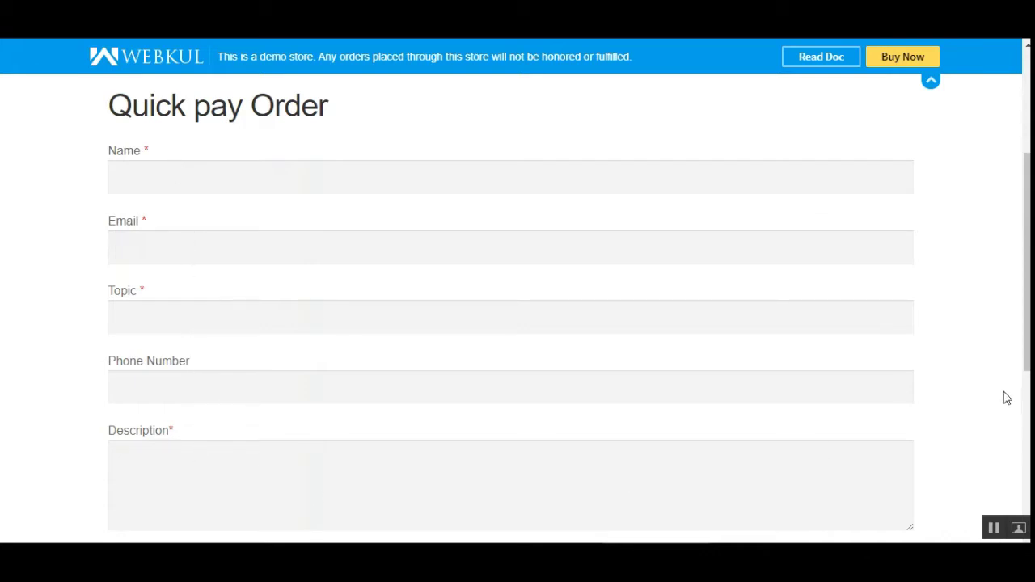
Tick the reCAPTCHA 'I'm not a robot' box on the empty quote form
scroll(1027, 329, down, 3)
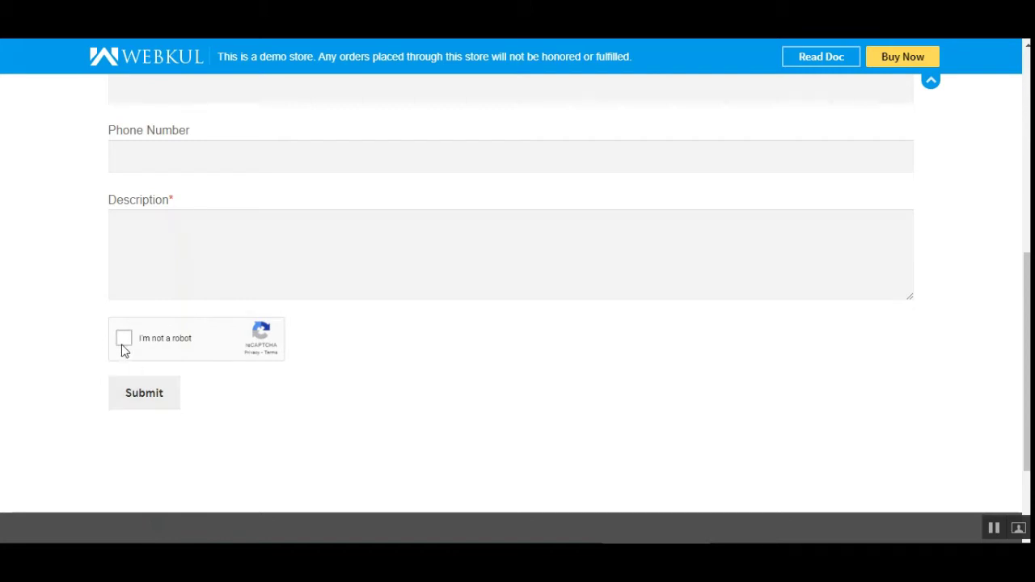
click(123, 342)
scroll(277, 381, up, 4)
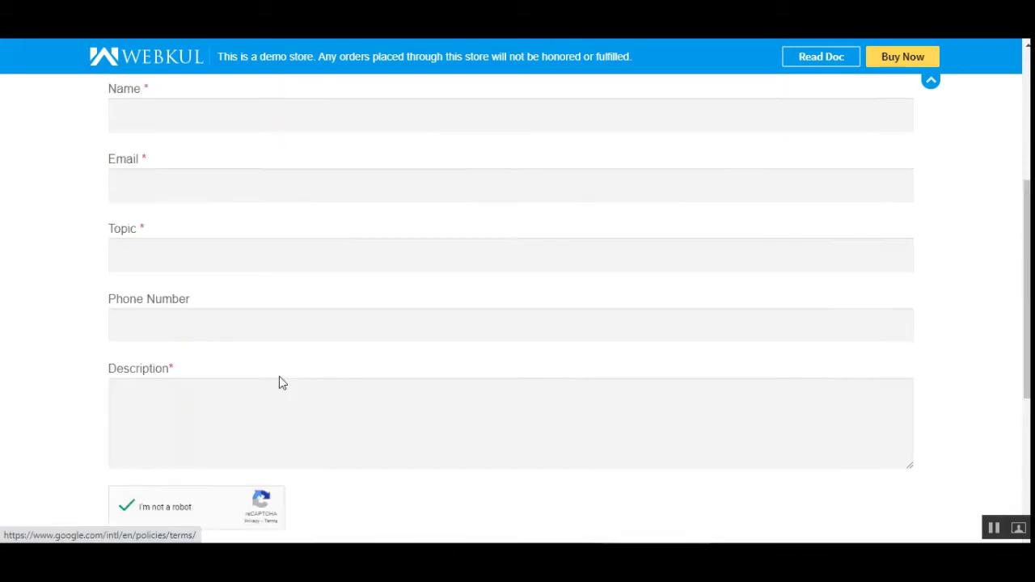
scroll(164, 248, up, 2)
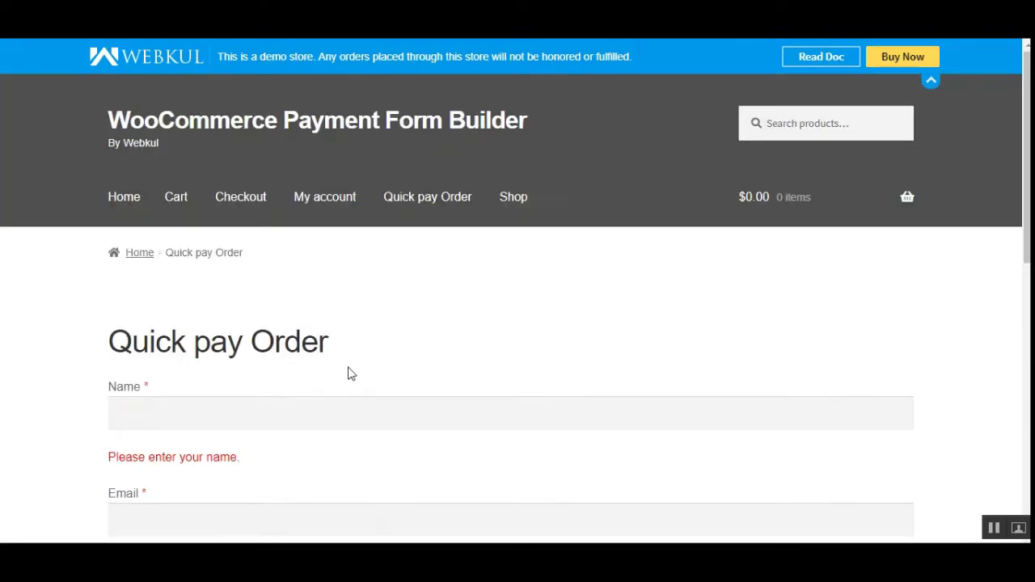
Log in on the My account page with the demo customer credentials
click(330, 203)
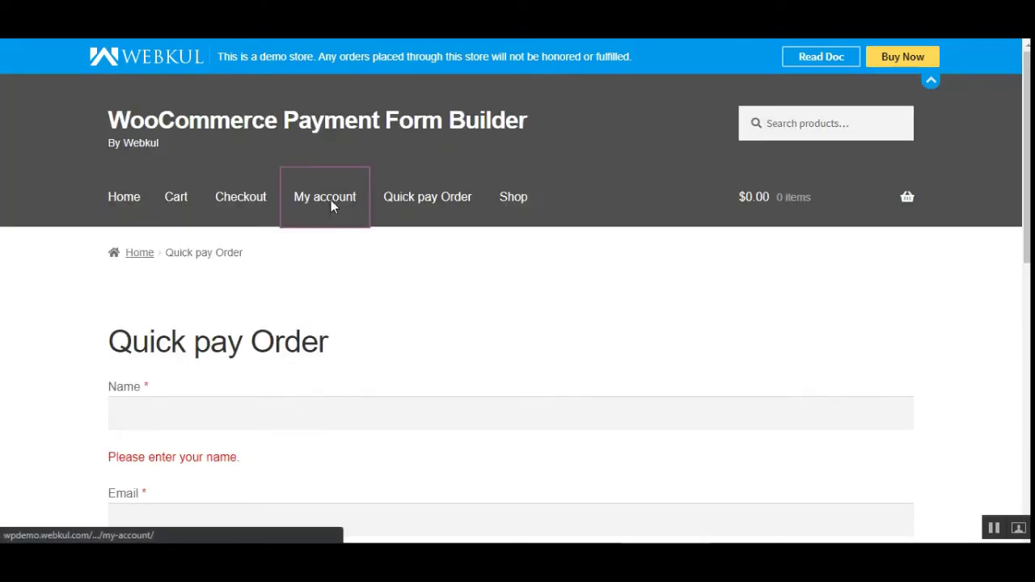
scroll(416, 312, down, 3)
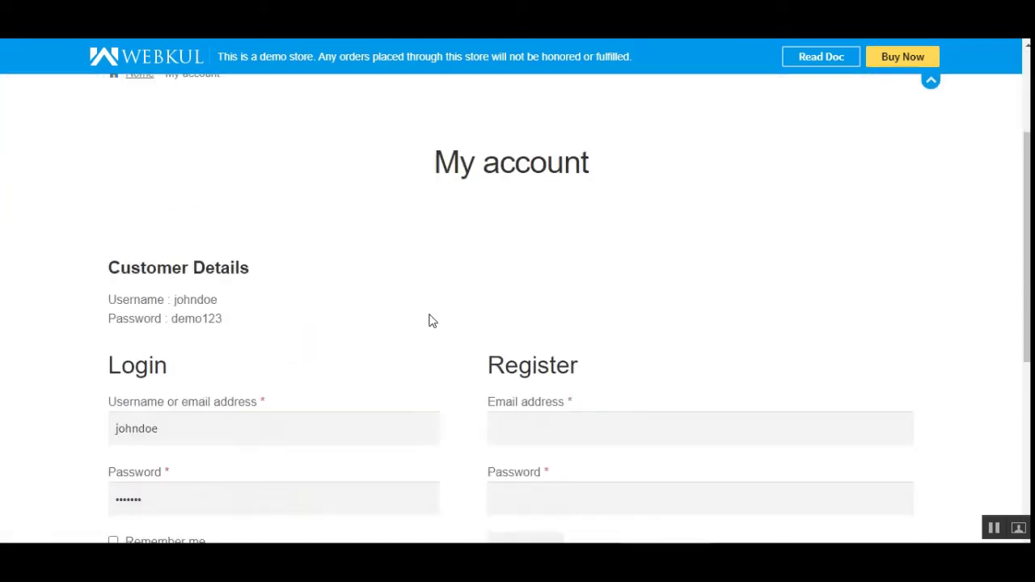
scroll(272, 385, down, 1)
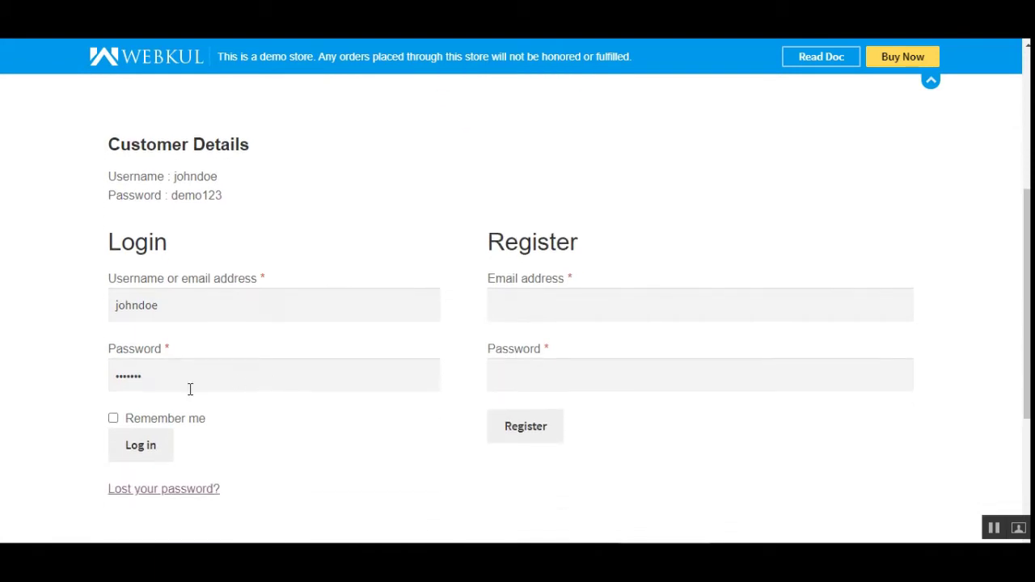
click(143, 451)
click(162, 453)
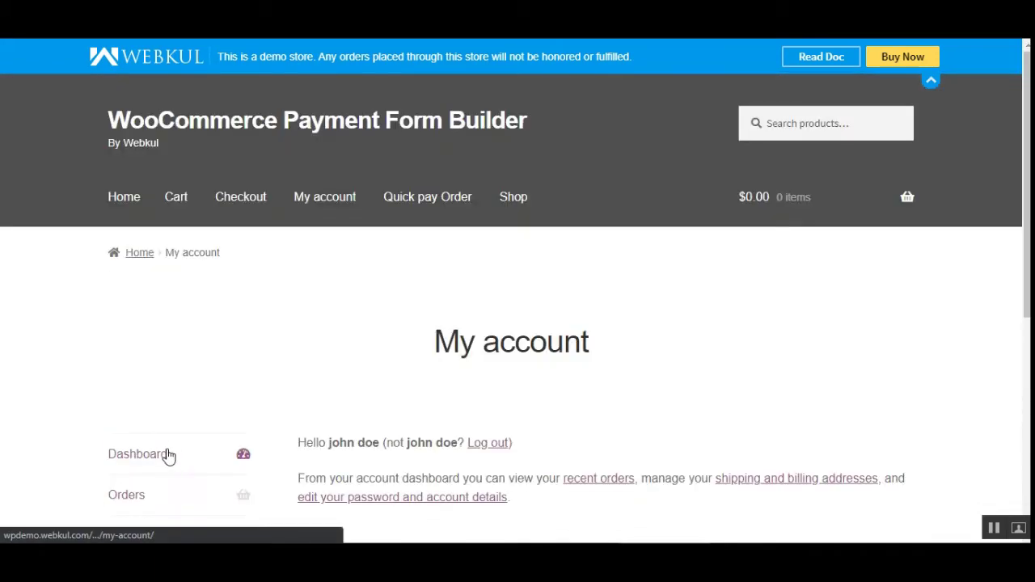
scroll(274, 429, down, 2)
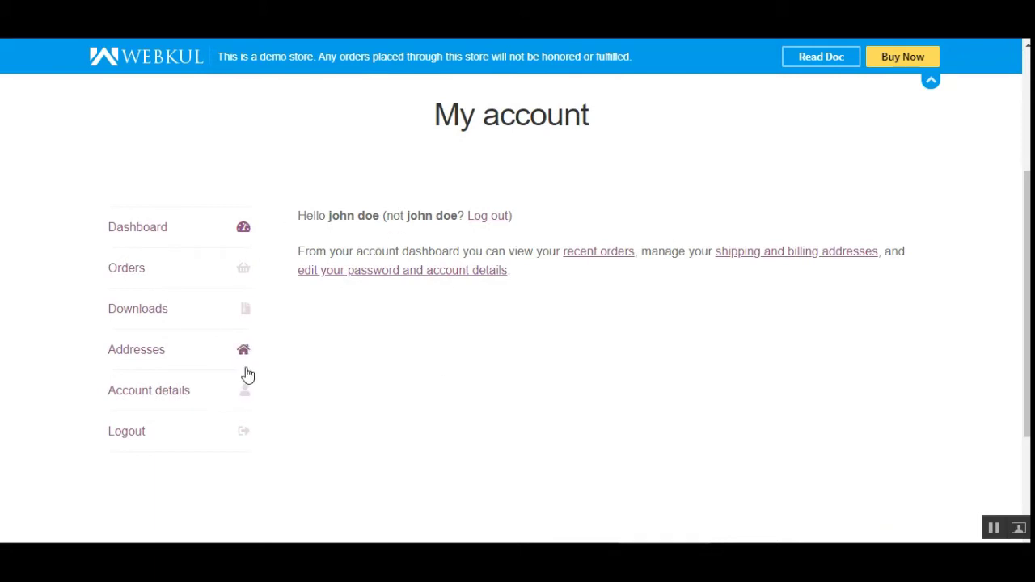
scroll(239, 379, up, 2)
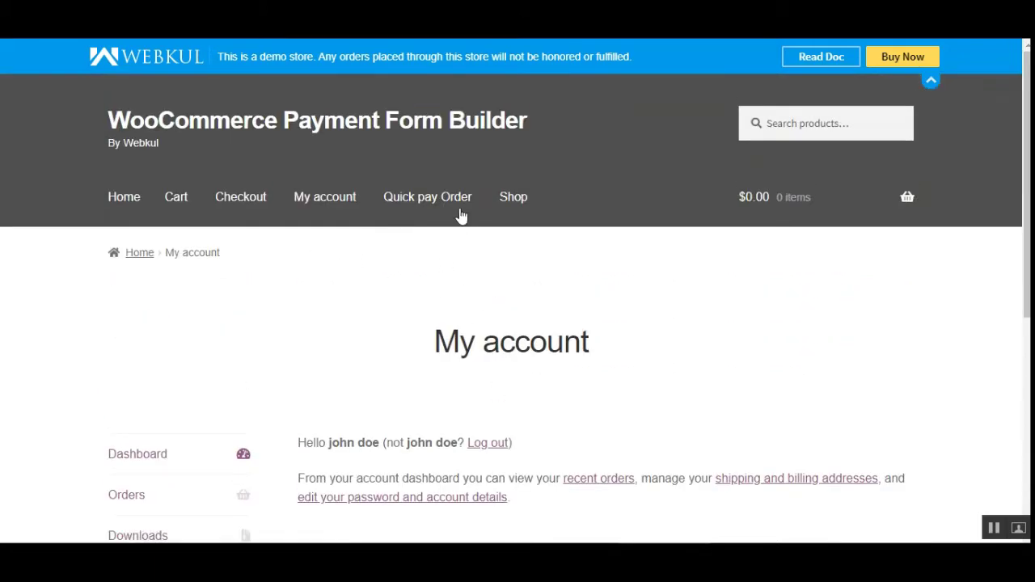
Reopen the Quick pay Order form, now prefilled, and go to the Topic field
click(422, 204)
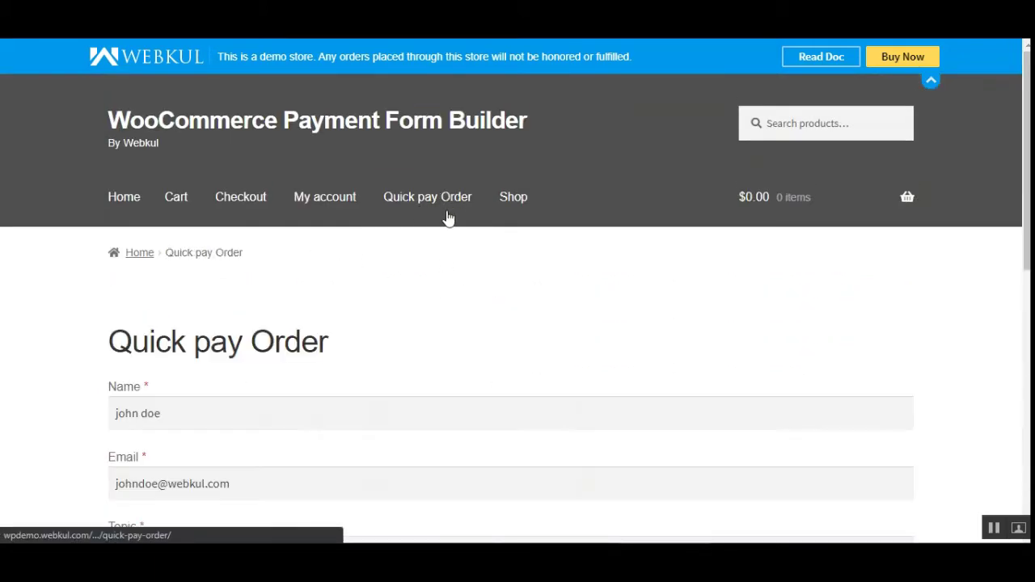
scroll(431, 298, down, 1)
scroll(431, 299, down, 2)
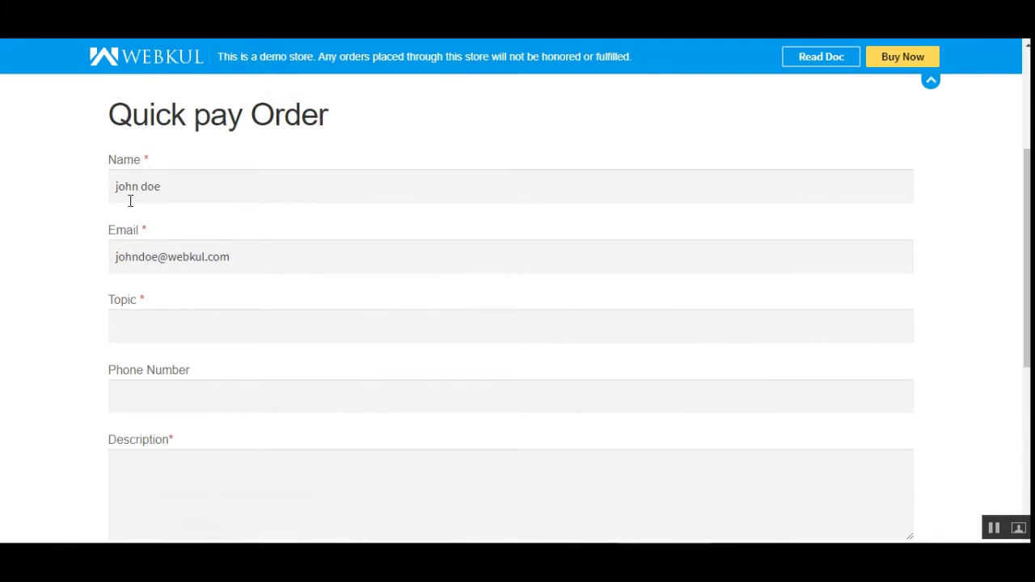
click(182, 329)
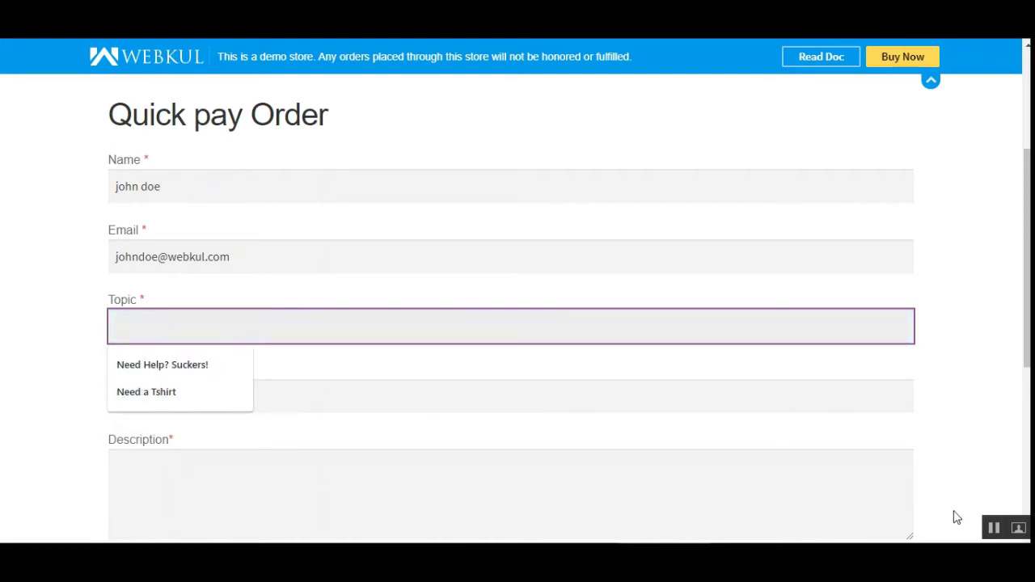
Paste 'Need a Customized T-Shirt!' into Topic and enter a phone number
click(1011, 528)
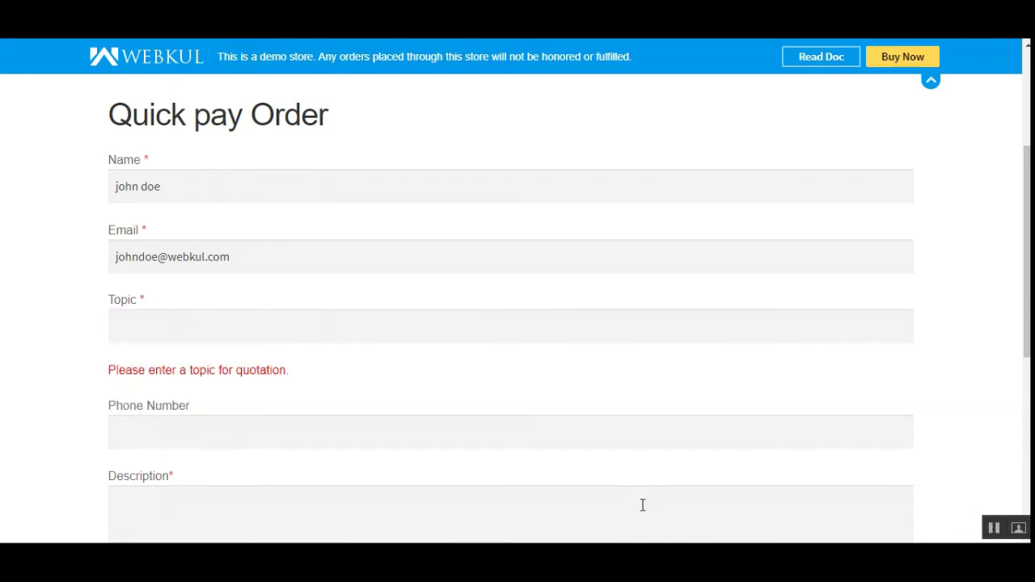
click(190, 325)
text(Need a Customized T-Shirt!)
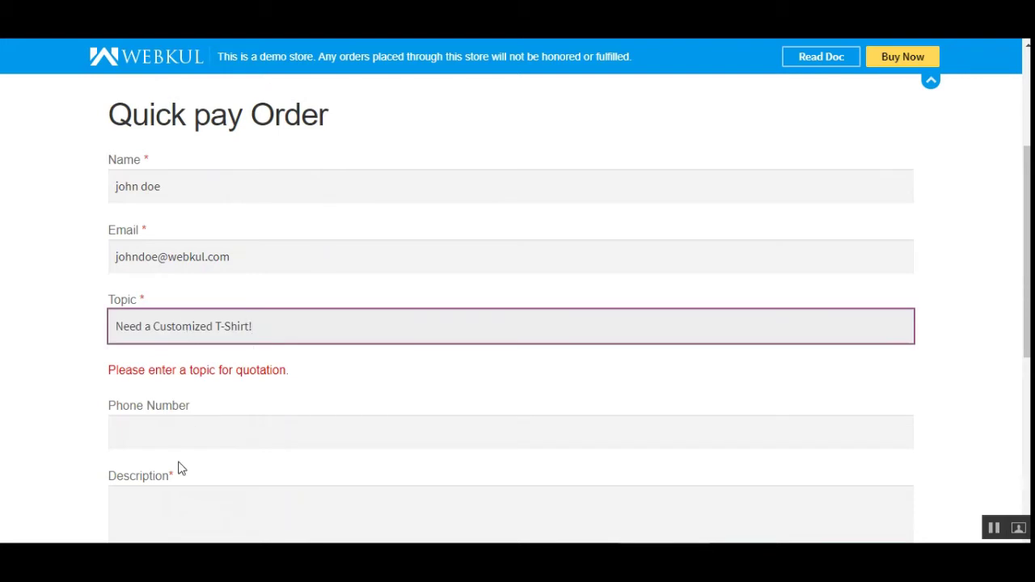
click(170, 429)
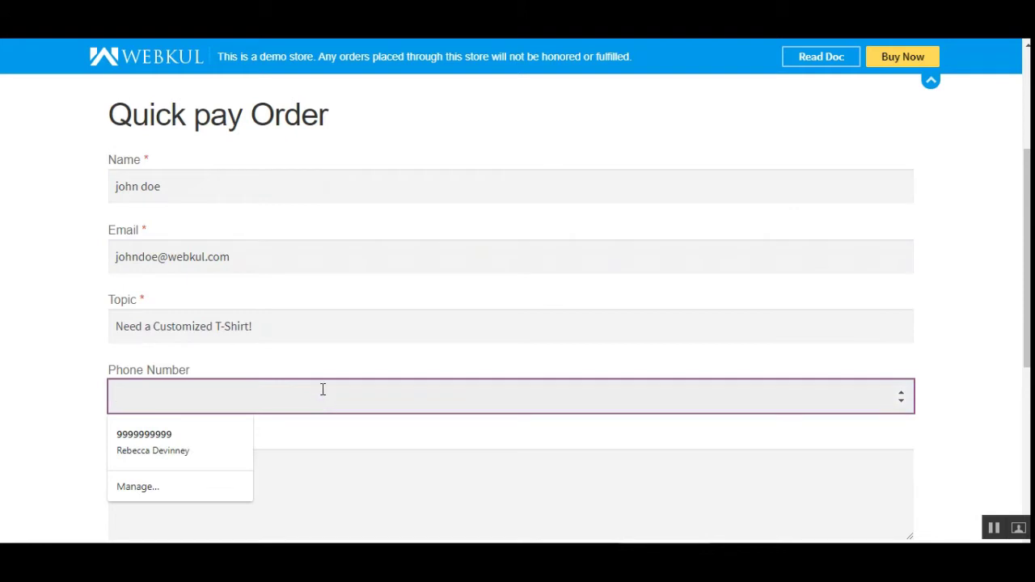
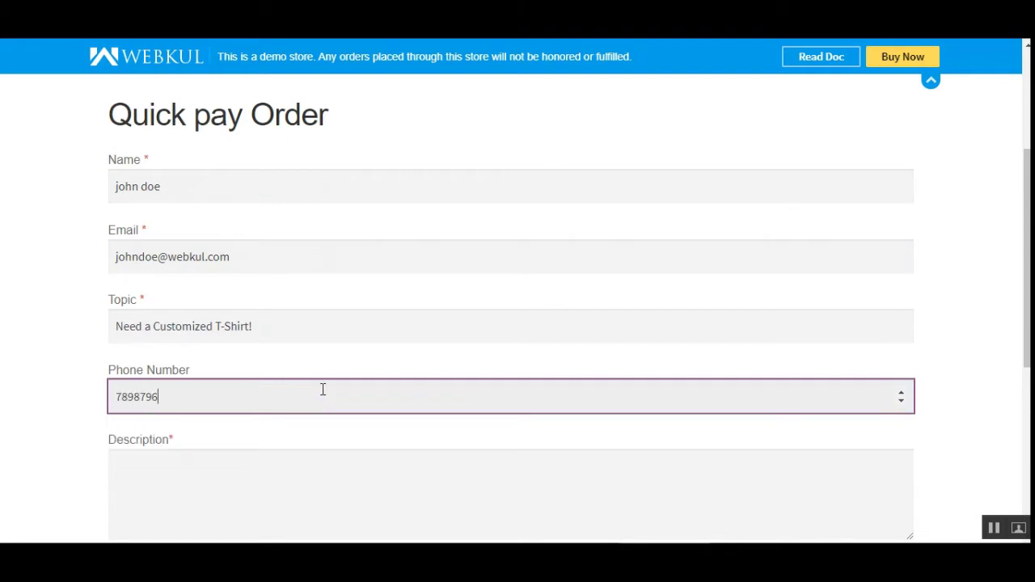
Write the description 'Kindly asist with a green product. i need to get customized.'
scroll(322, 392, down, 2)
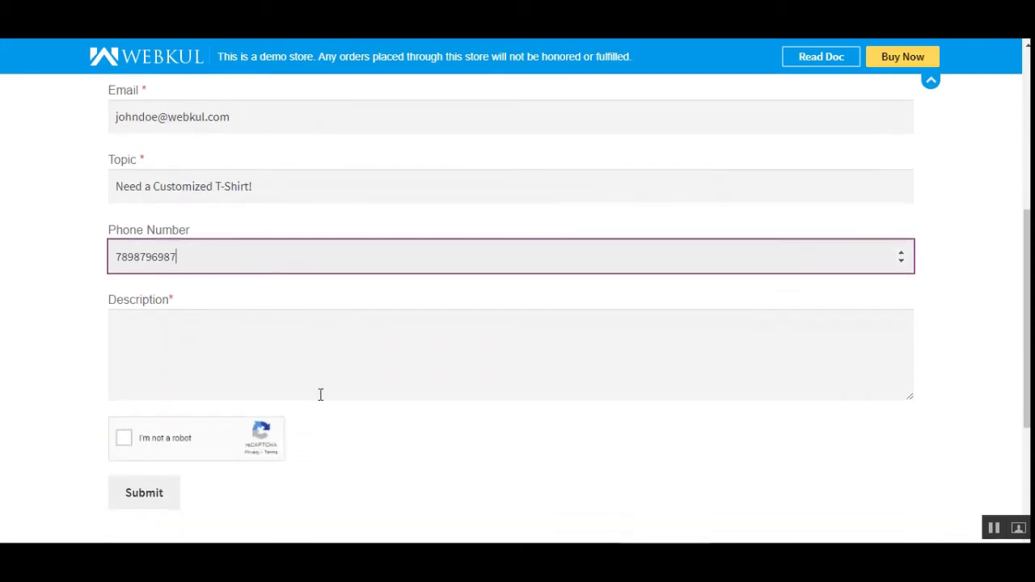
click(222, 325)
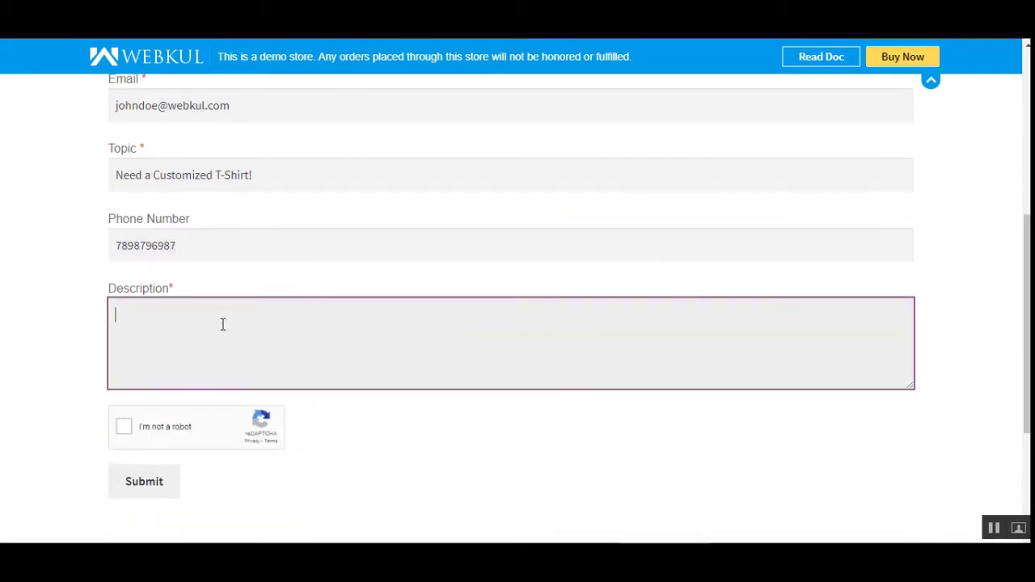
text(Kindly asist )
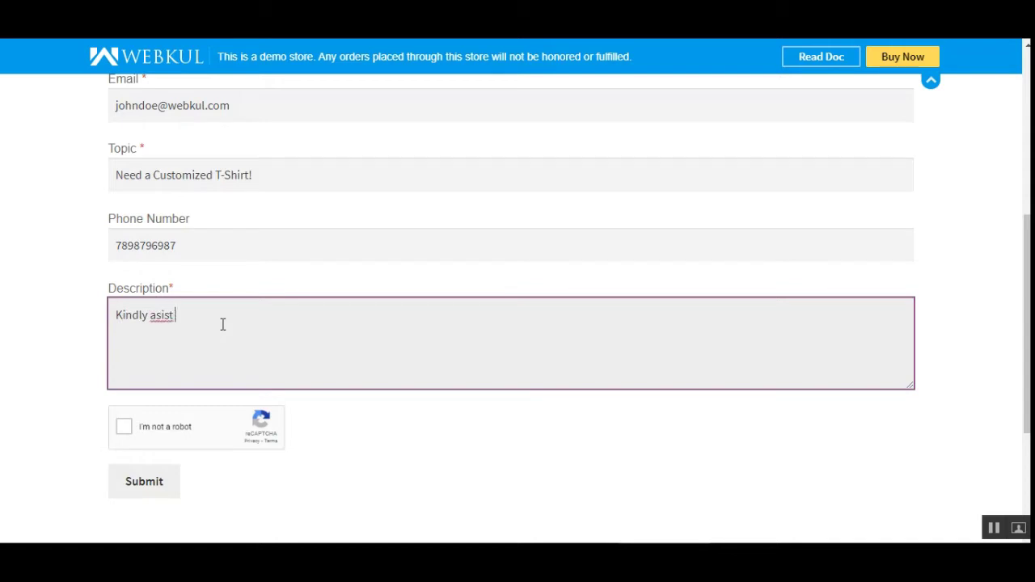
text(with a green product. i need to get)
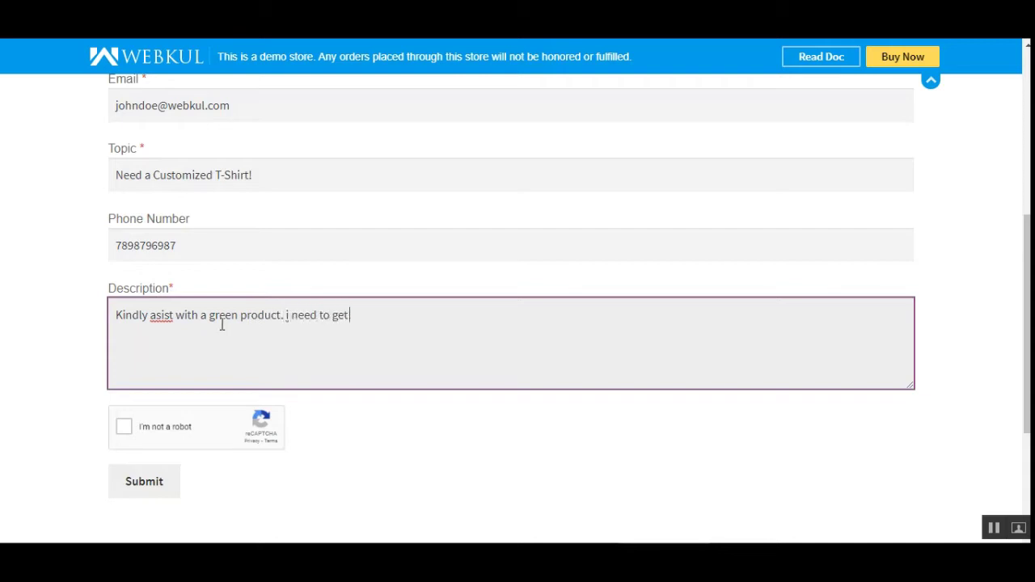
text( customized.)
click(160, 315)
Fix the typo 'asist', then pass the reCAPTCHA by selecting the three boat images
text(s)
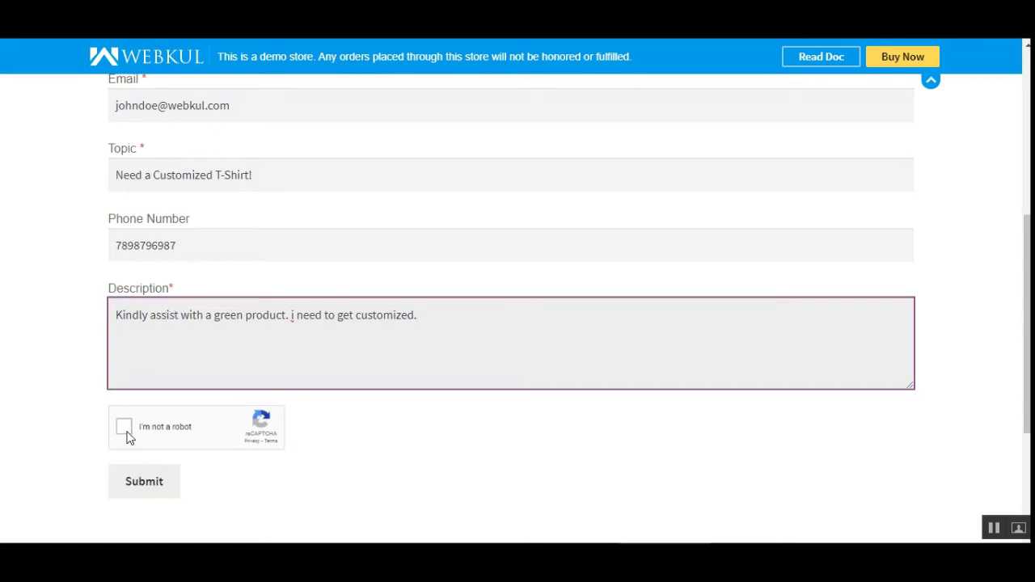
click(123, 426)
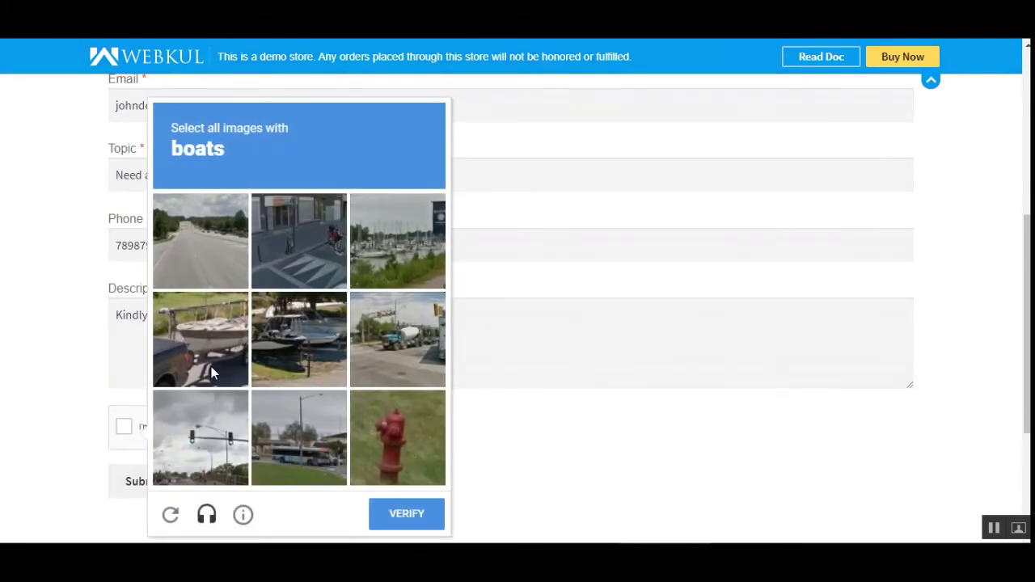
click(211, 366)
click(304, 340)
click(426, 252)
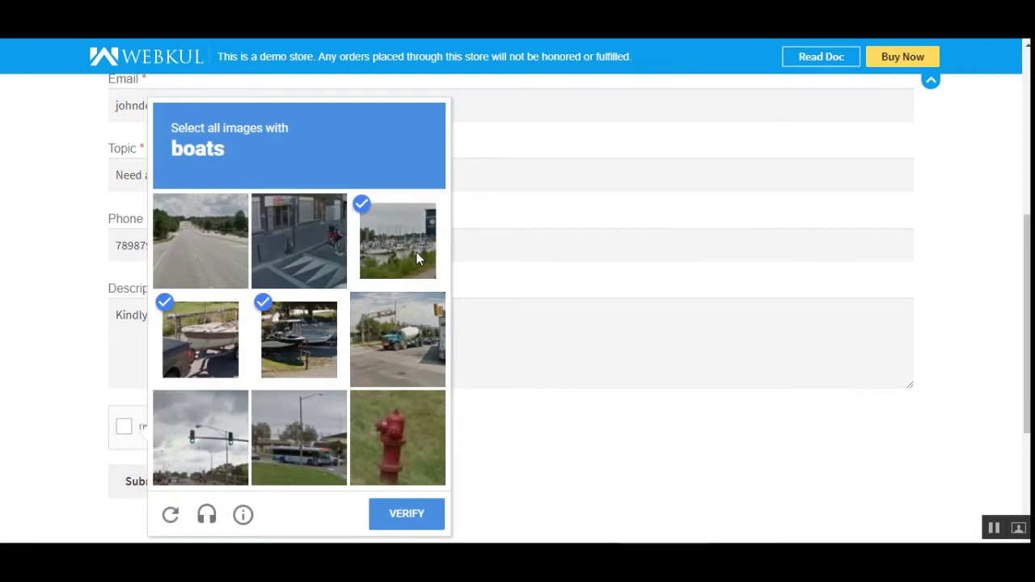
click(411, 508)
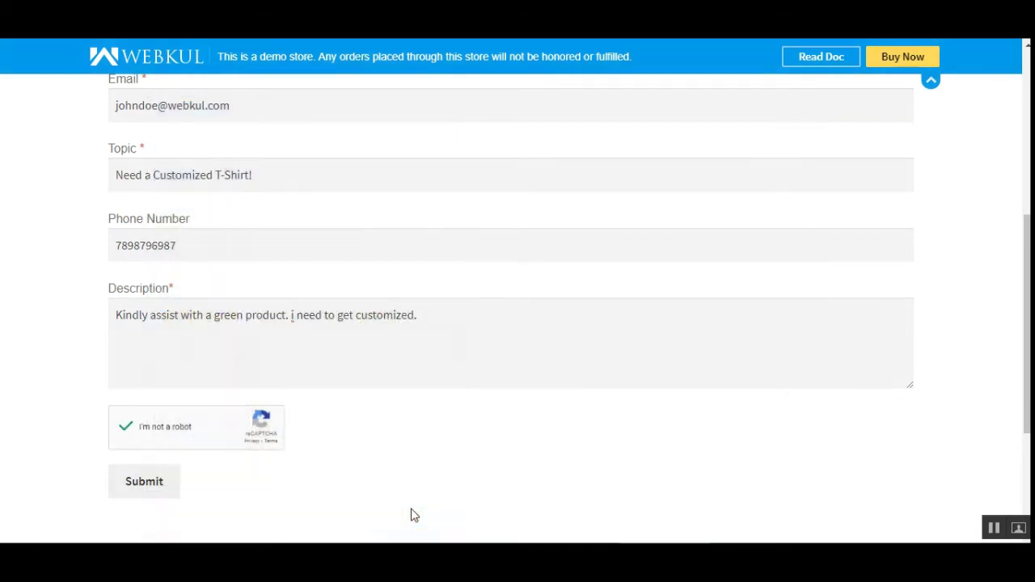
Submit the quotation and confirm the 'Successfully Created Quotation.' message
click(148, 490)
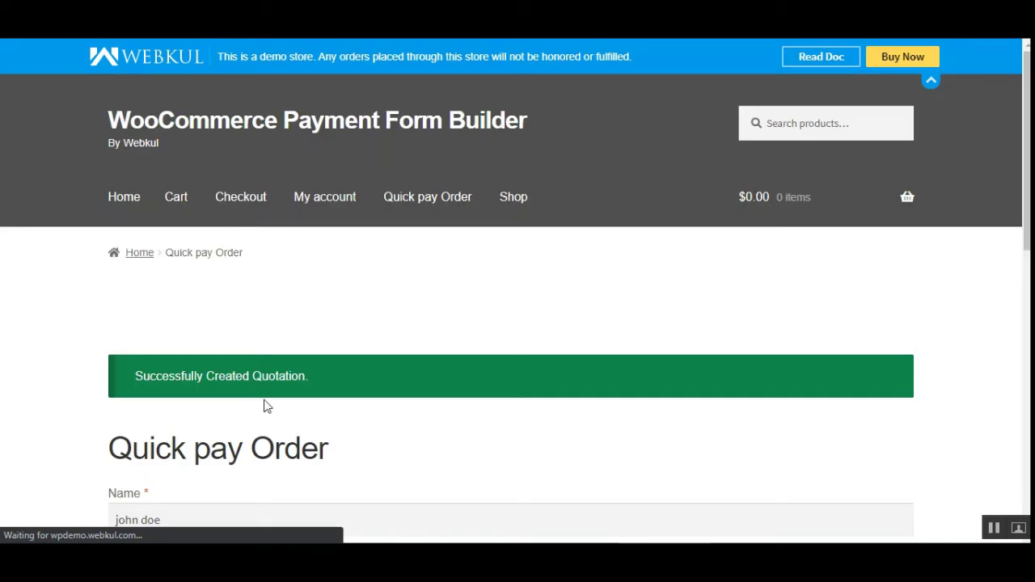
drag(155, 377, 250, 377)
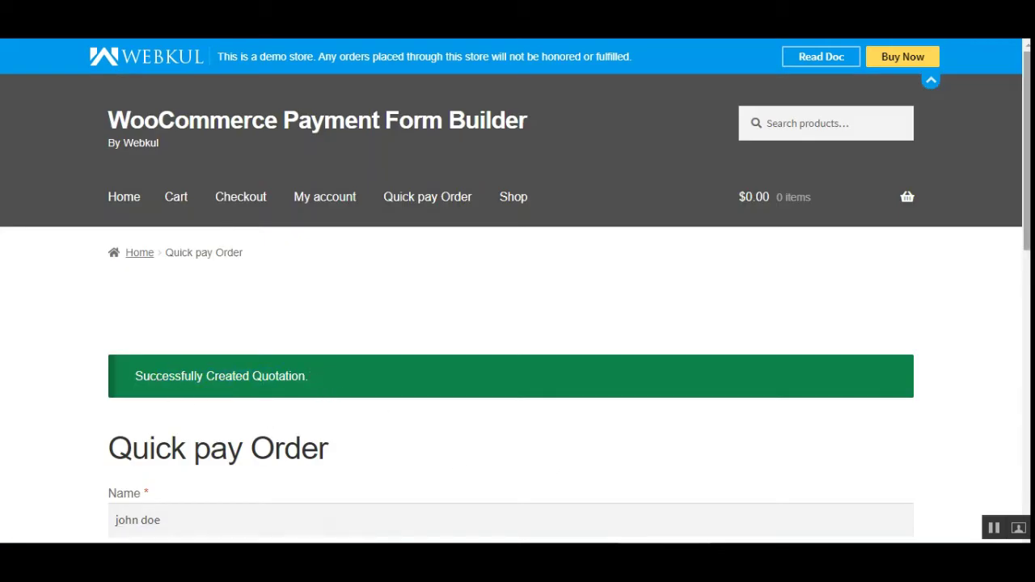
drag(1026, 182, 1019, 162)
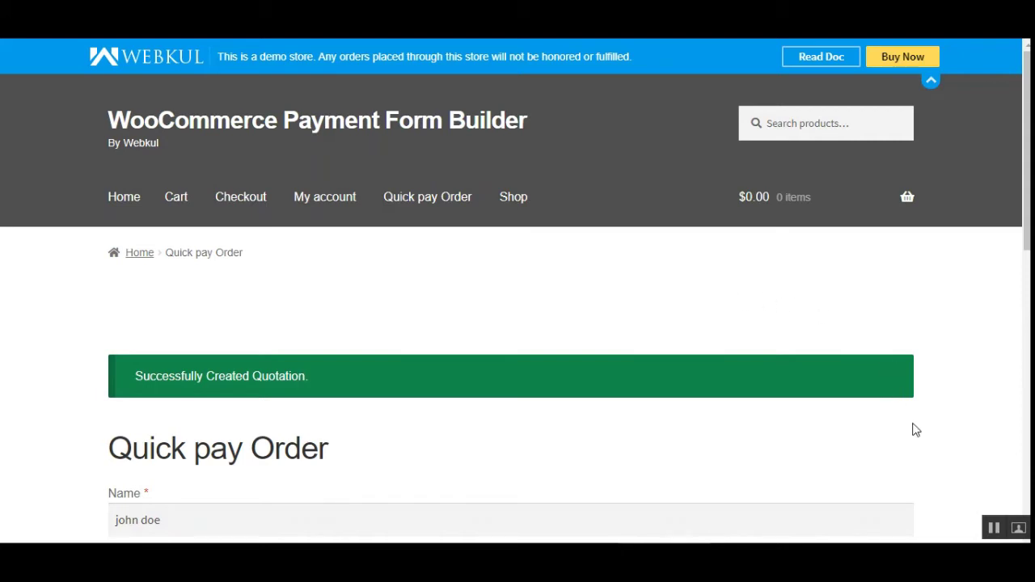
Log in to WordPress admin with the prefilled administrator credentials
click(994, 528)
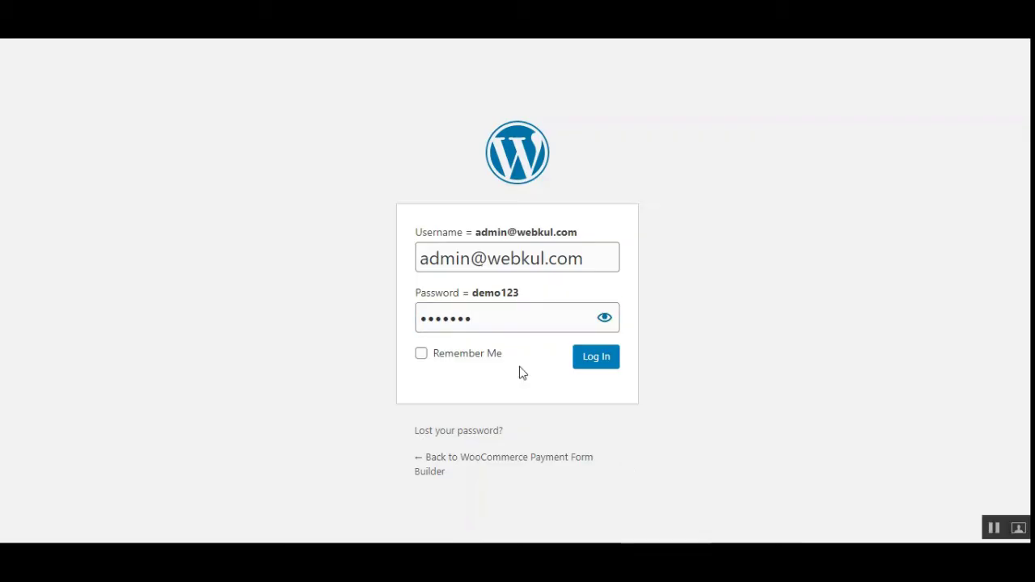
click(593, 362)
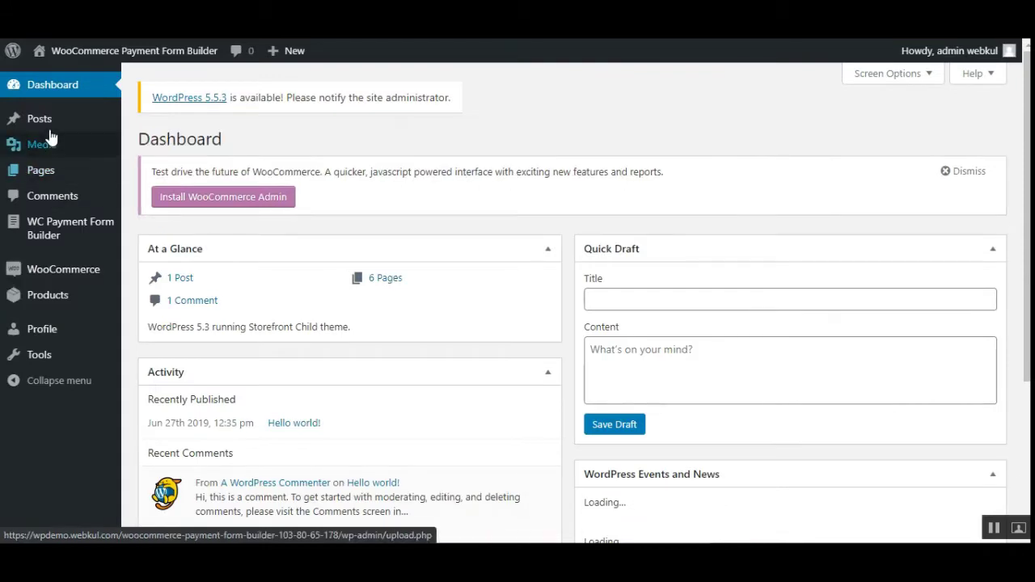
mouse_move(31, 238)
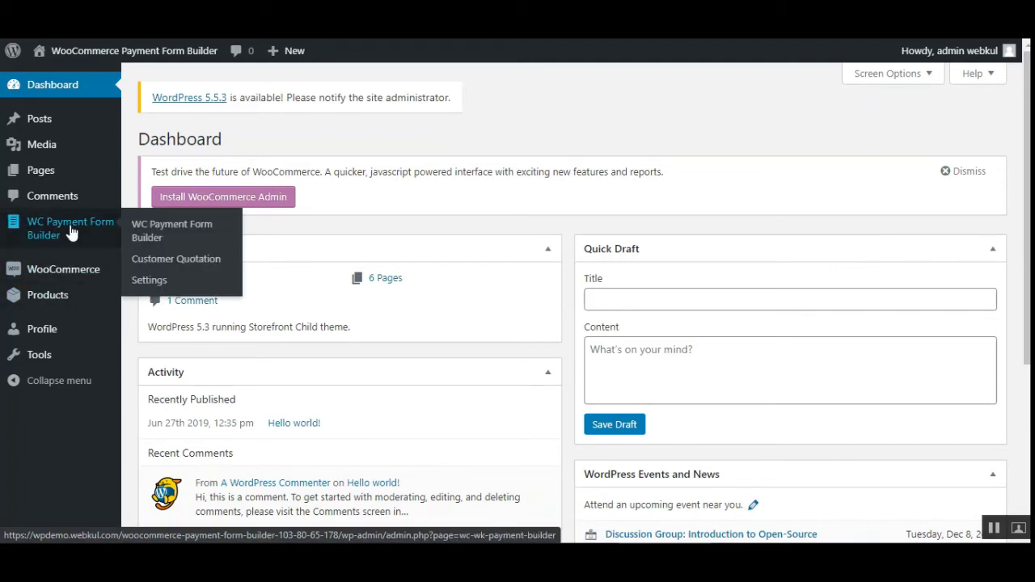
Open Payment Form Builder Settings and check the Google Secret Key field
click(170, 283)
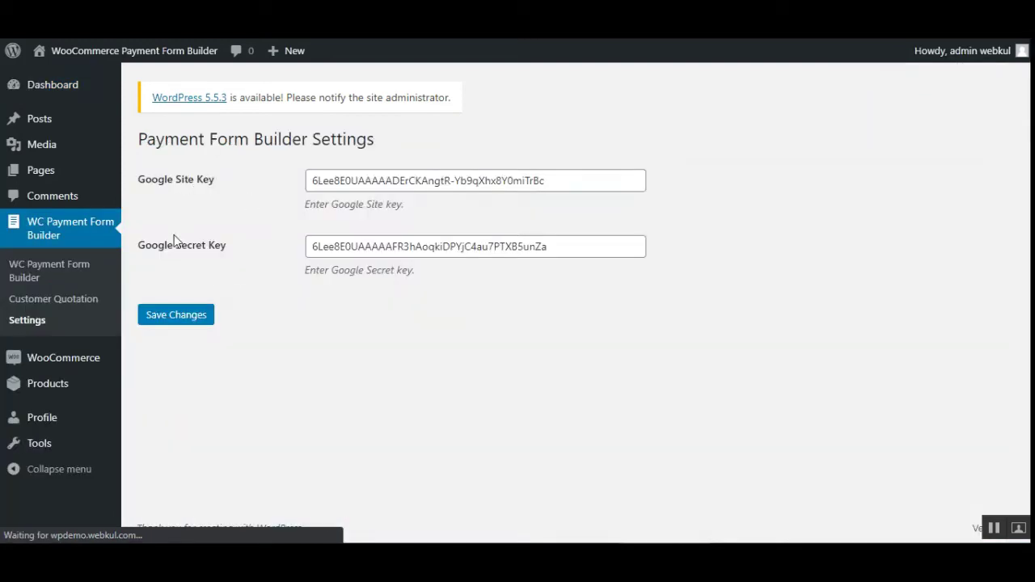
drag(161, 246, 230, 246)
click(230, 246)
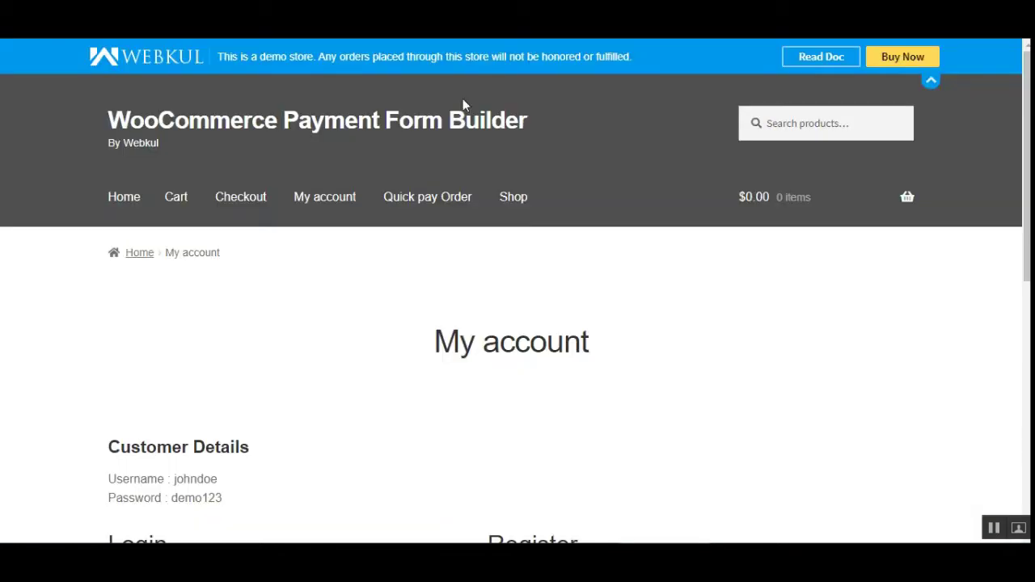
Look at the Quick pay Order page, then open the Customer Quotation list
click(420, 205)
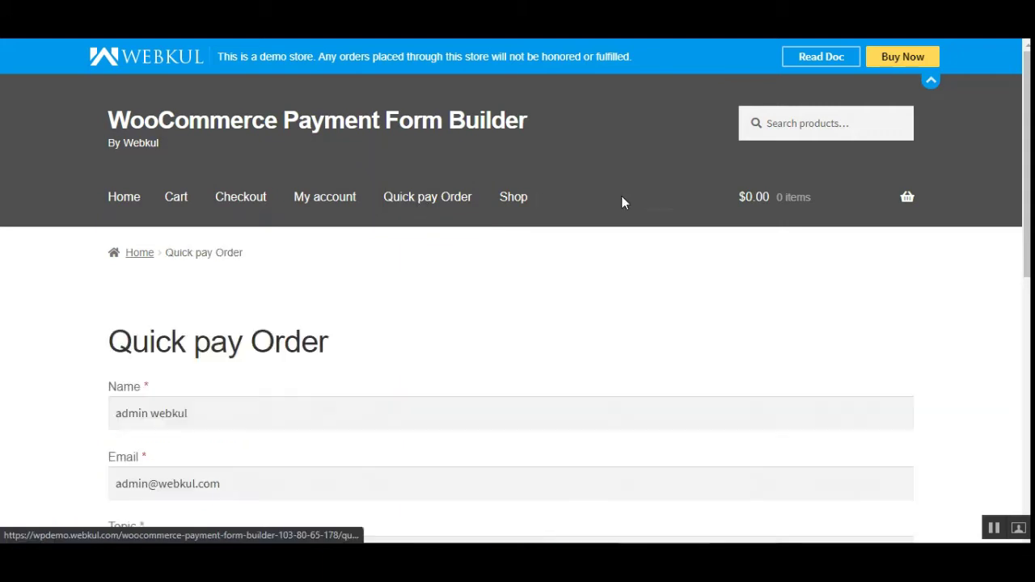
scroll(224, 216, down, 10)
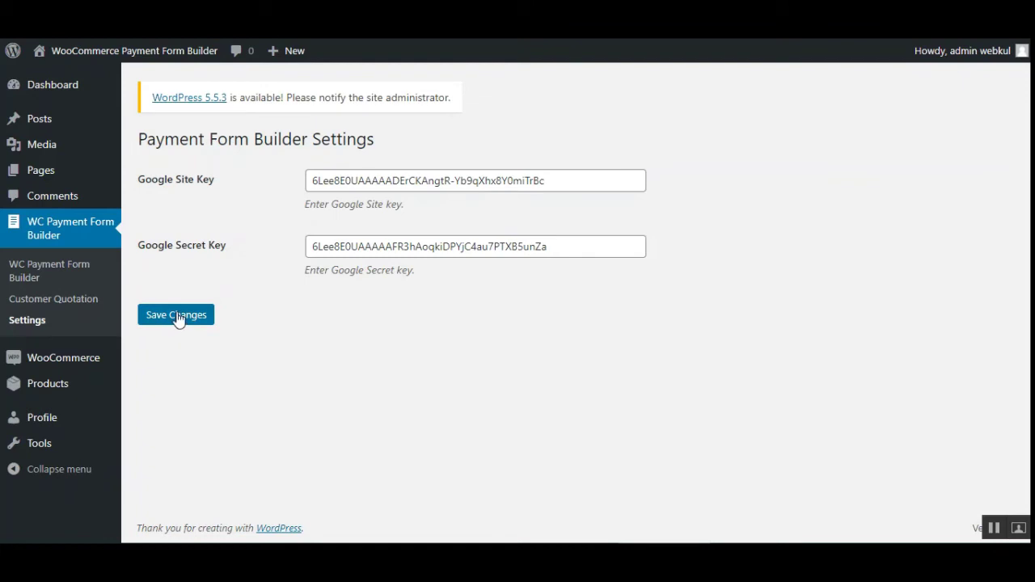
click(57, 306)
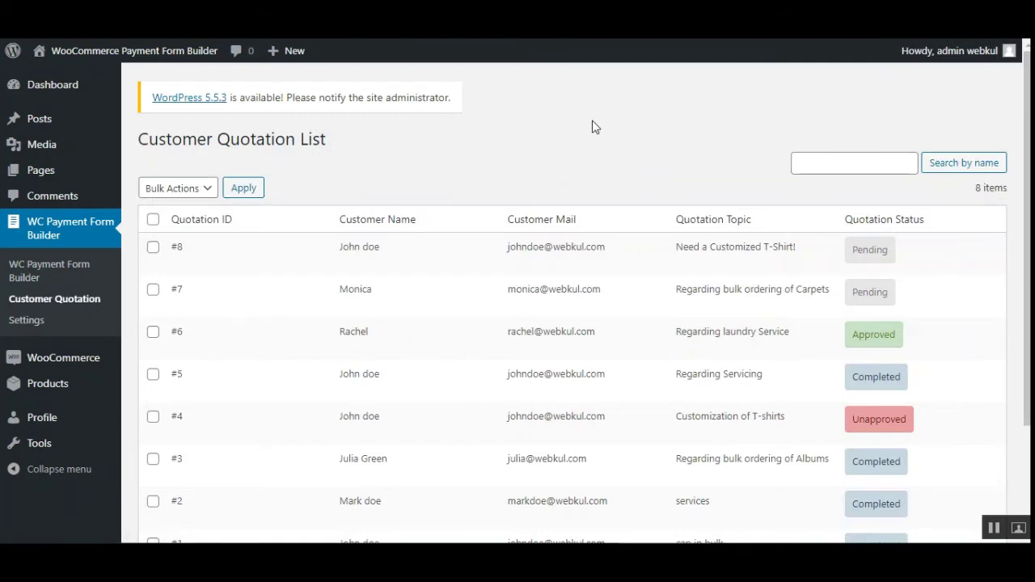
click(212, 199)
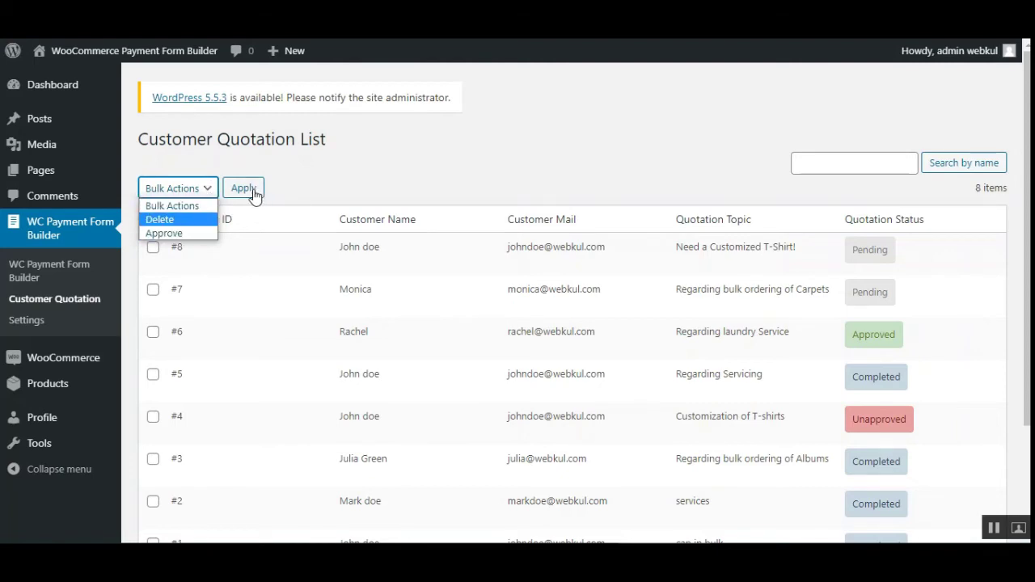
click(370, 179)
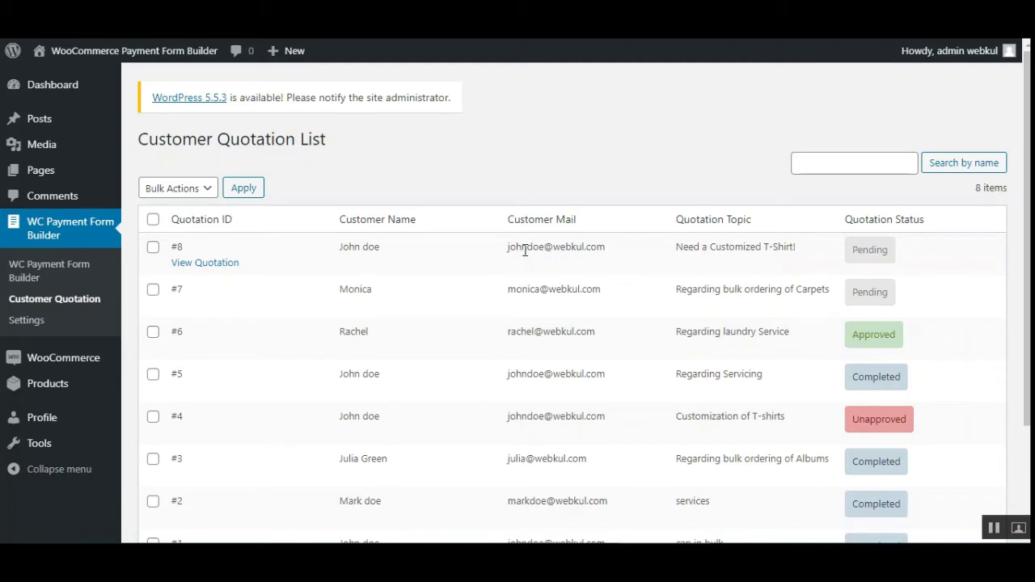
drag(518, 250, 587, 247)
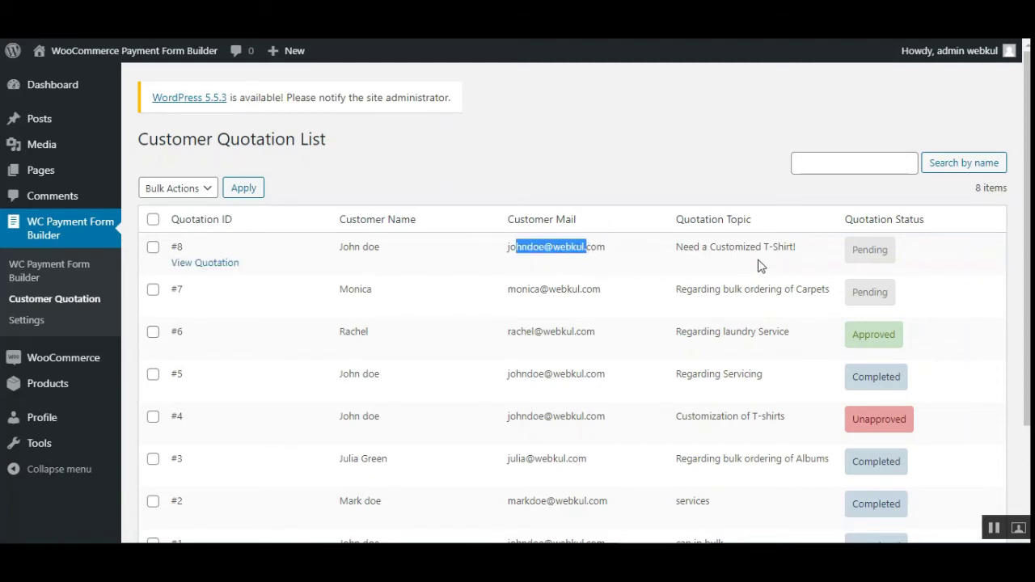
drag(683, 248, 795, 245)
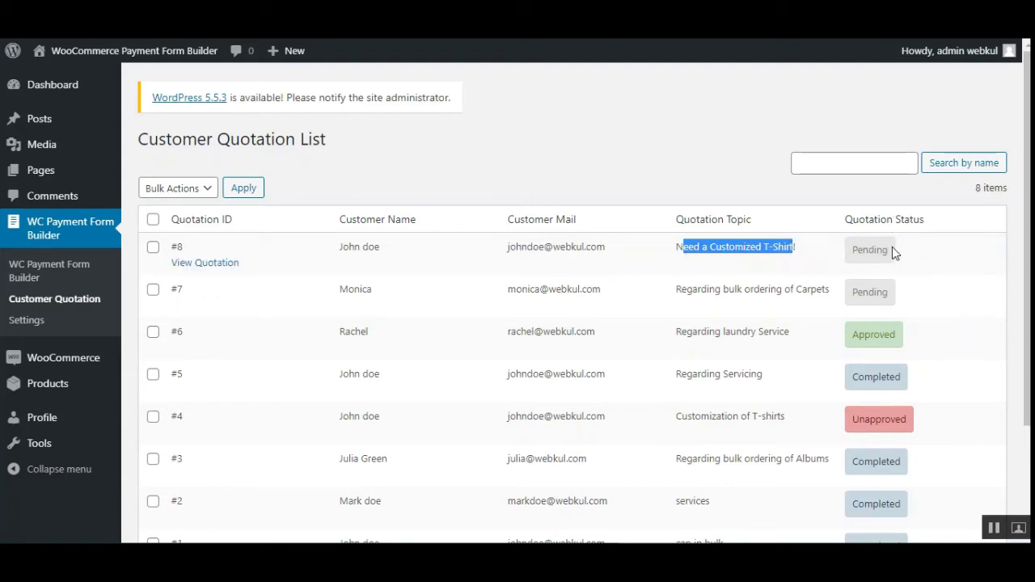
Review quotation #8 'Need a Customized T-Shirt!', approve it, and return to the list
click(207, 265)
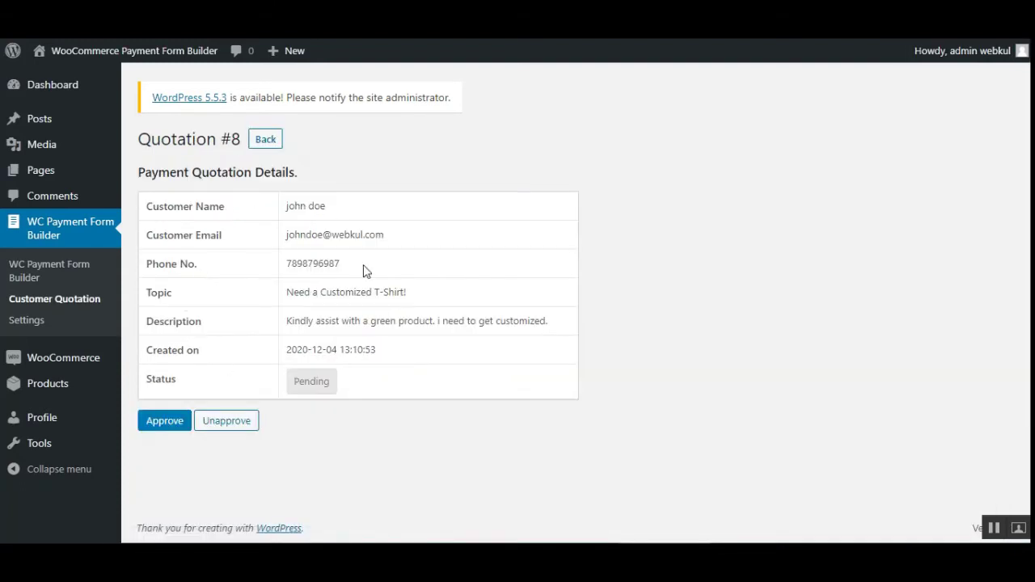
drag(151, 172, 275, 173)
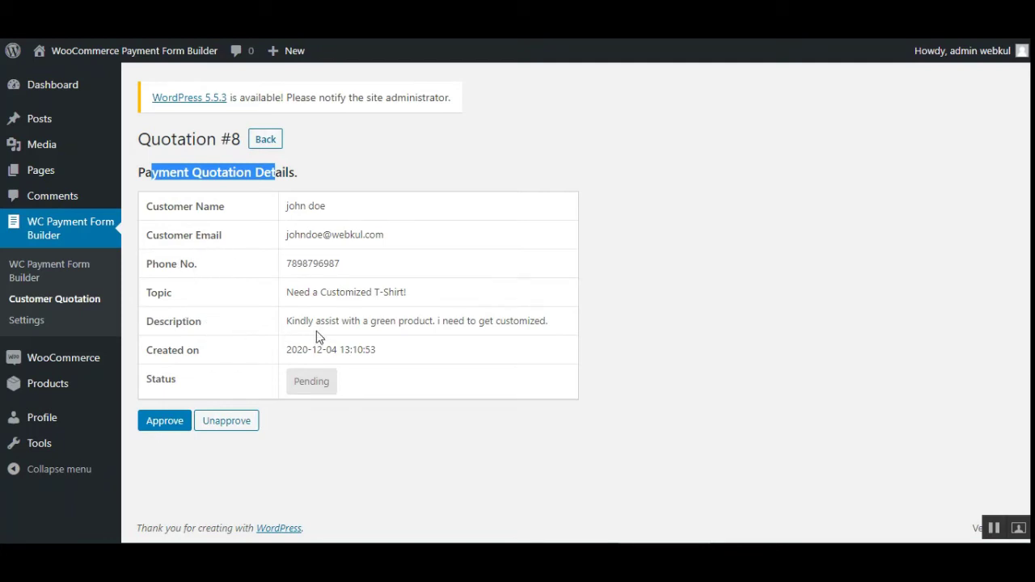
drag(288, 352, 375, 352)
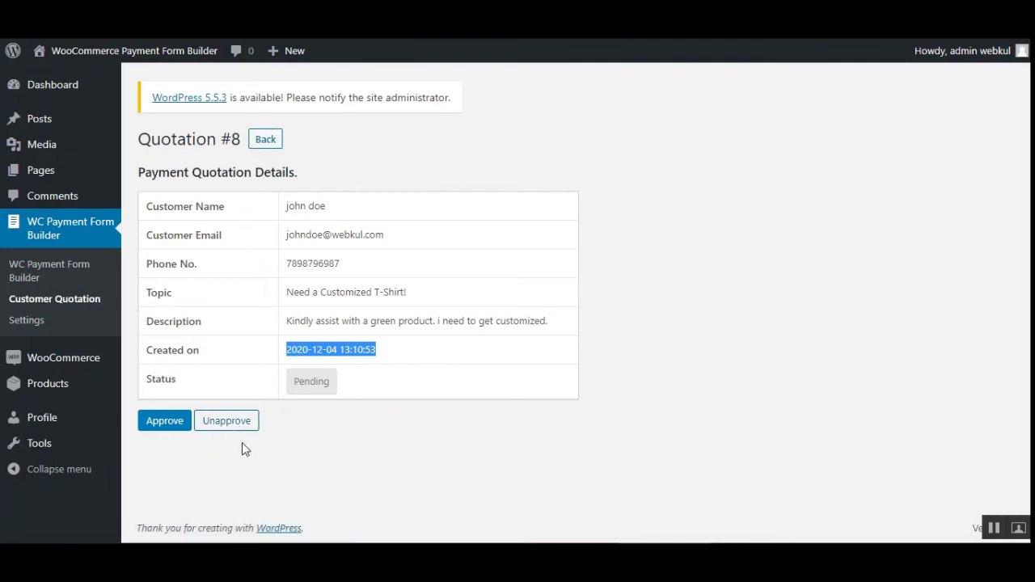
click(167, 425)
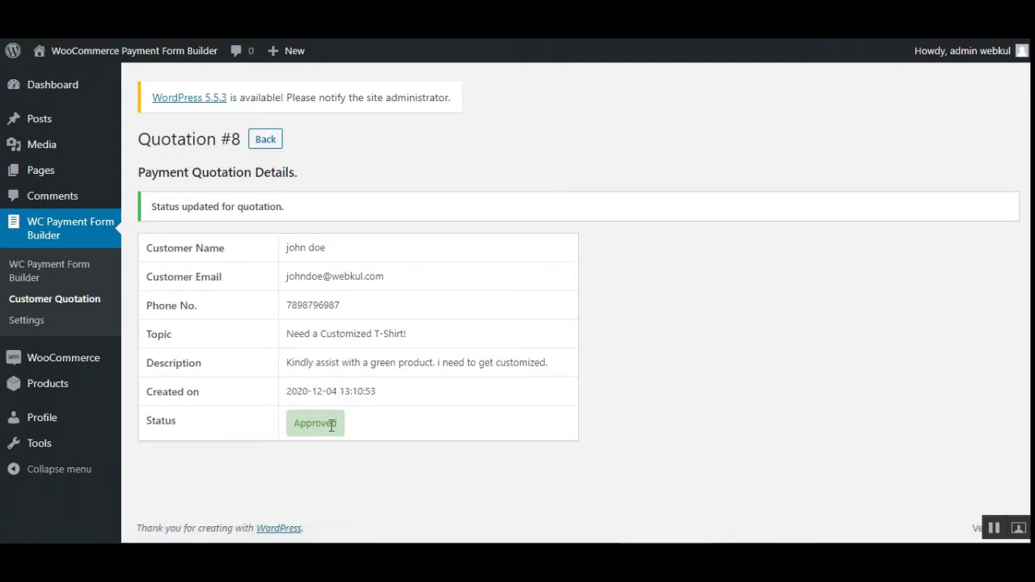
click(81, 307)
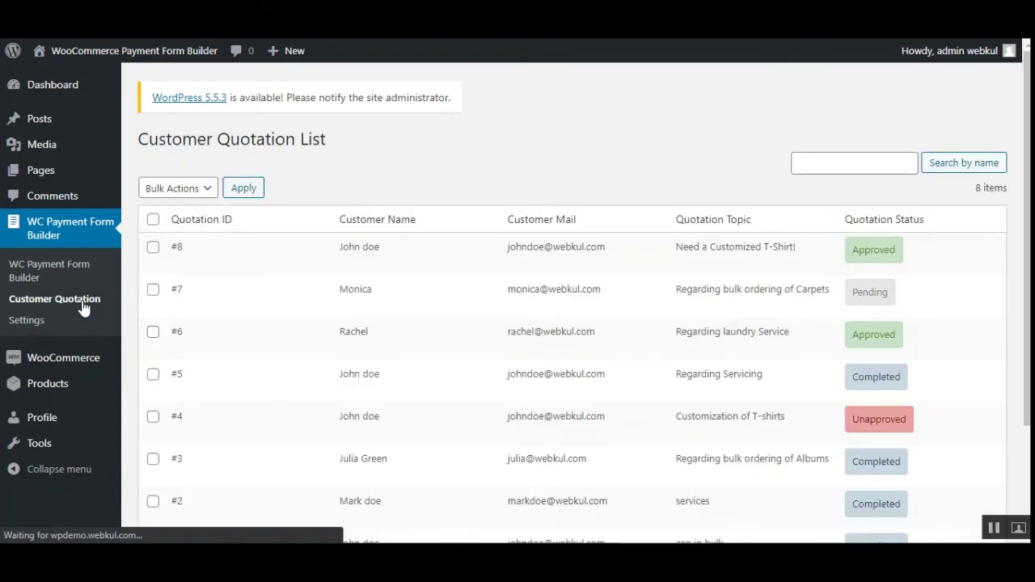
Open the View Quotation page for #7, the pending Carpets bulk-ordering request
mouse_move(298, 254)
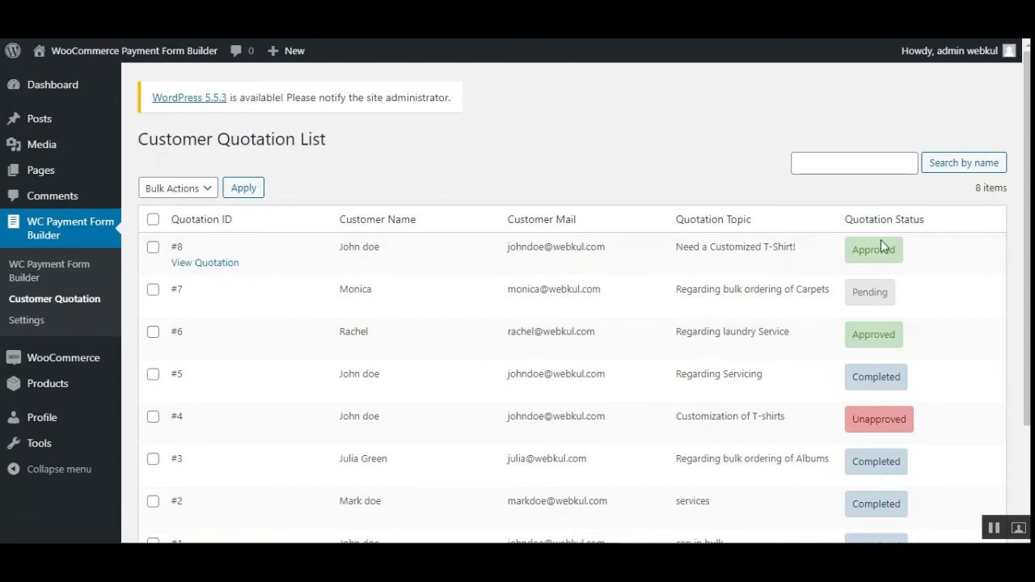
drag(913, 220, 876, 250)
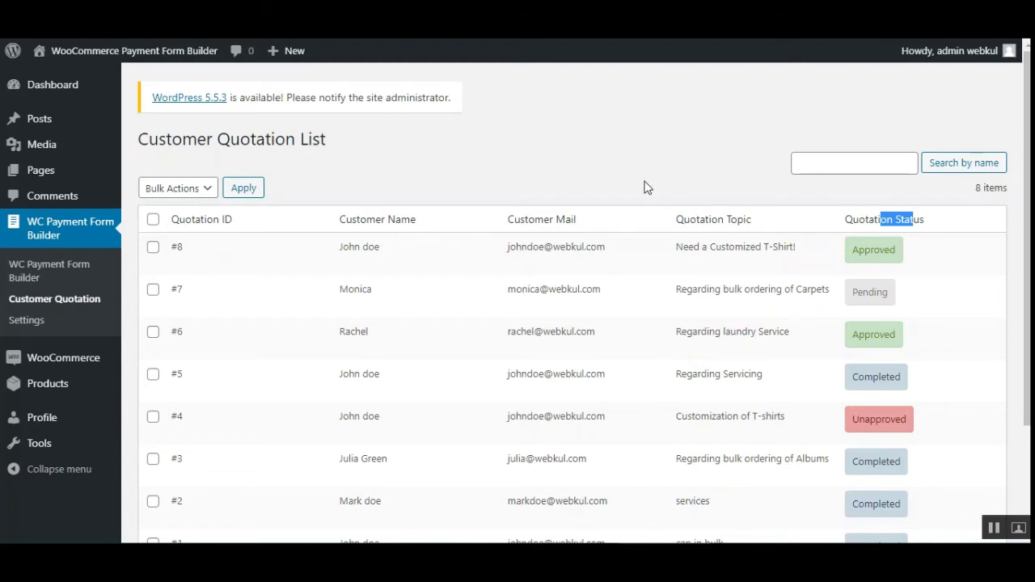
mouse_move(412, 268)
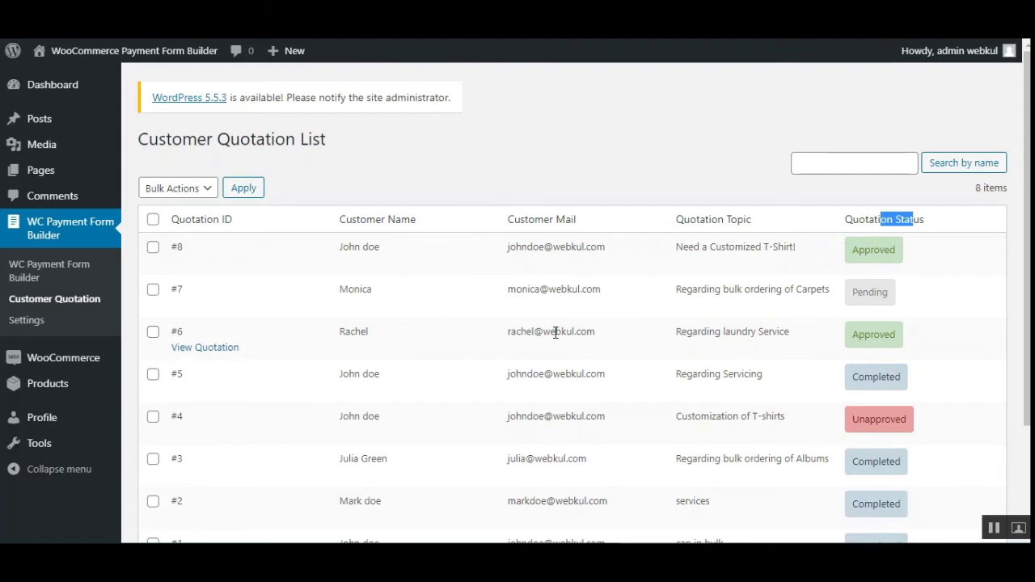
click(210, 308)
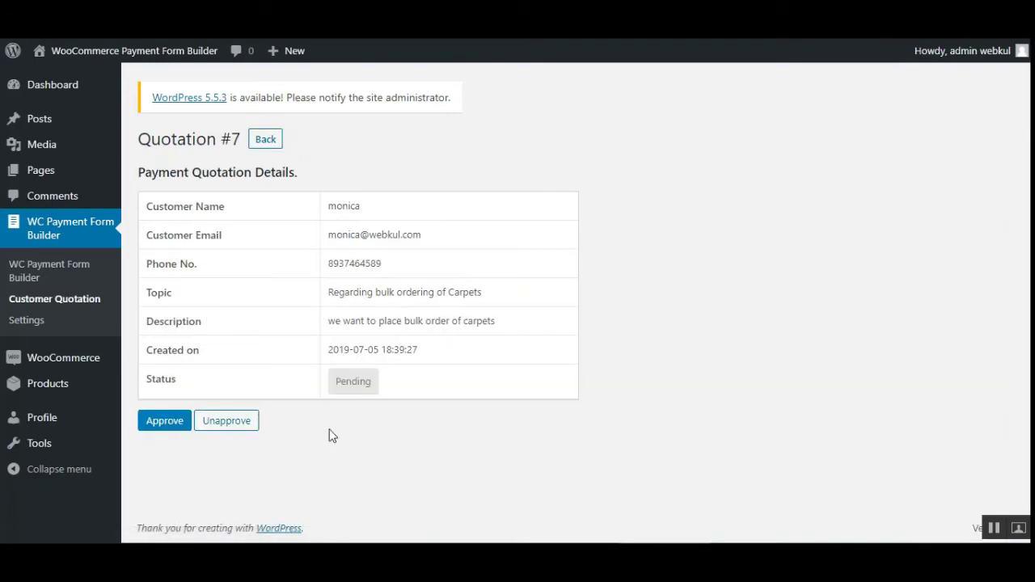
Unapprove quotation #7 and go back to the Customer Quotation List
click(239, 429)
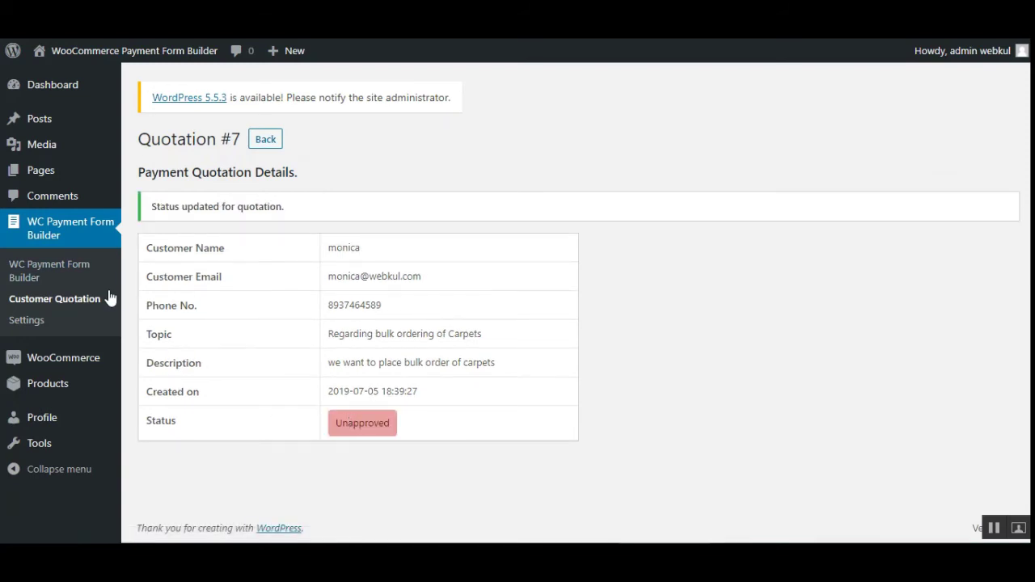
drag(174, 207, 274, 220)
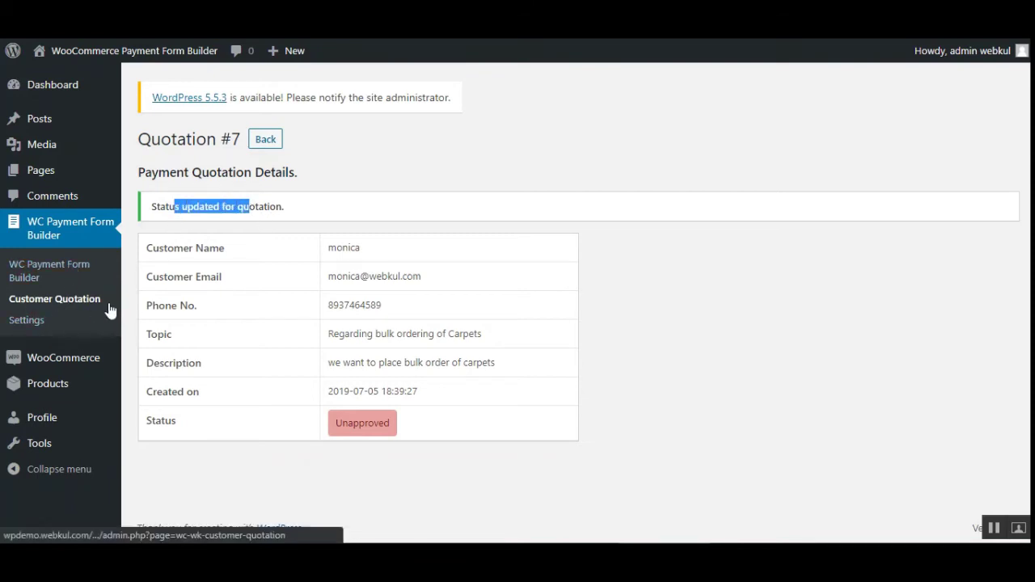
click(69, 304)
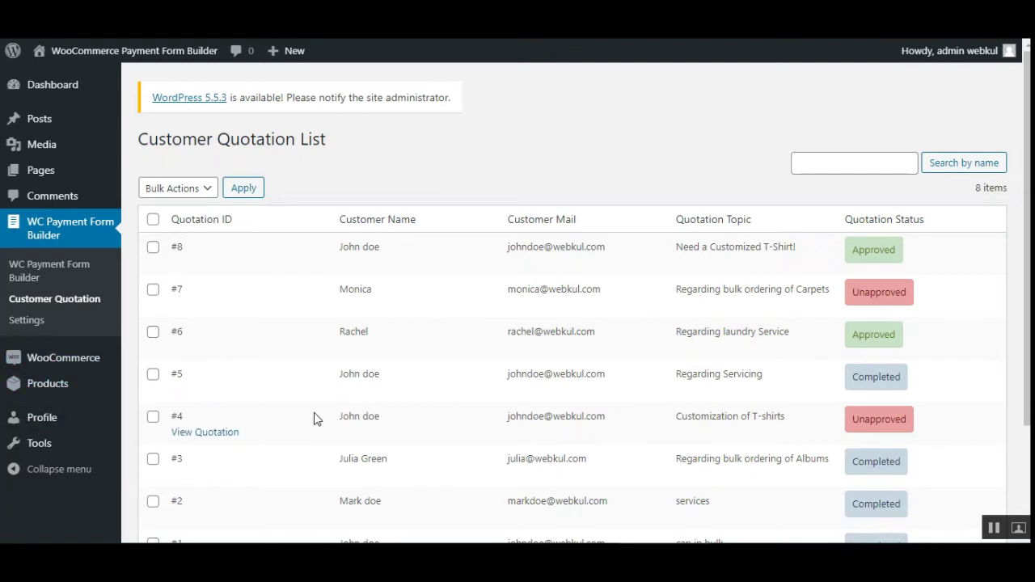
Start a new WooCommerce order (Order #146) from the Orders list
mouse_move(73, 364)
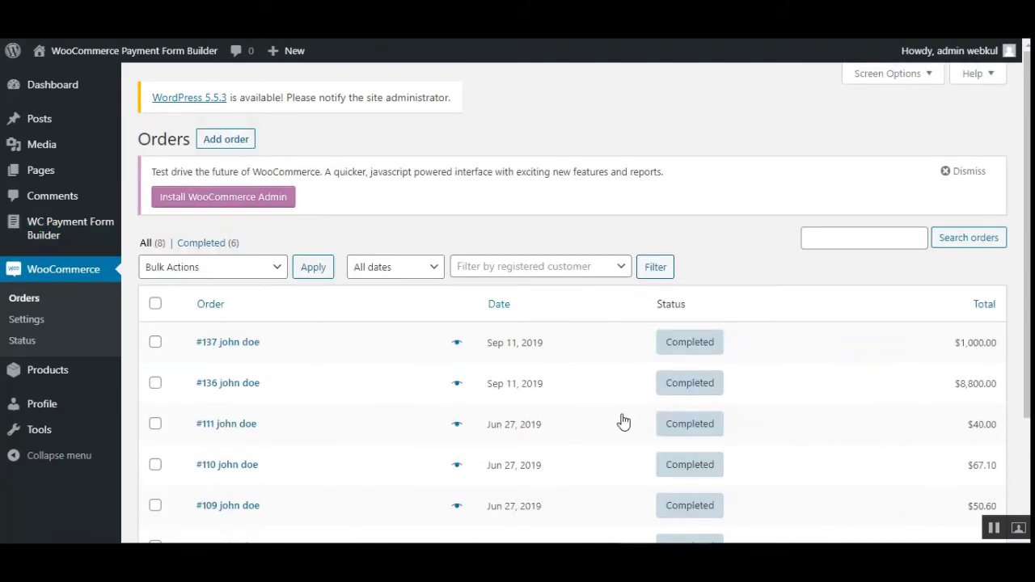
click(235, 143)
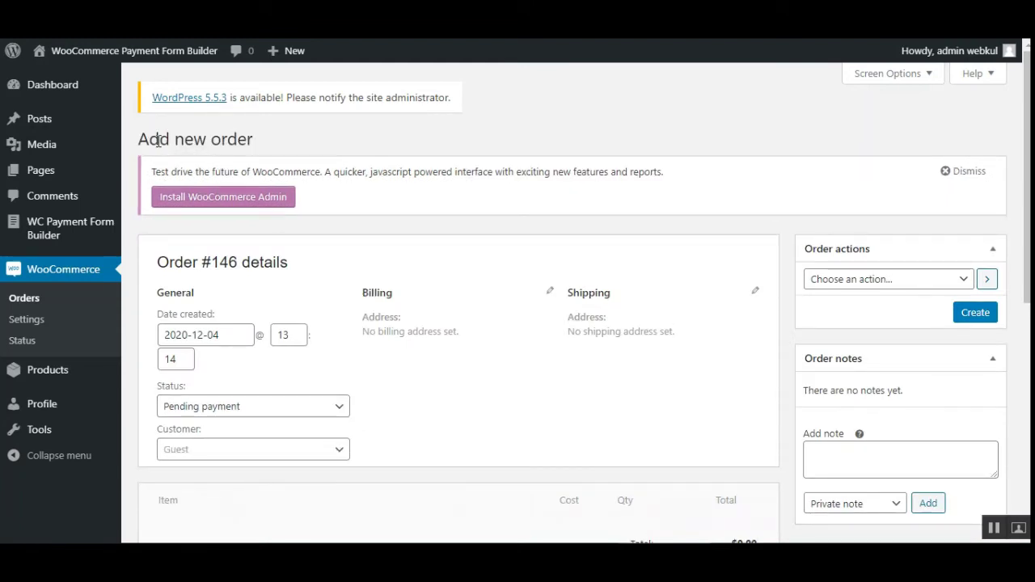
Show the Add item(s) options in the items box of new order #146
drag(159, 139, 238, 139)
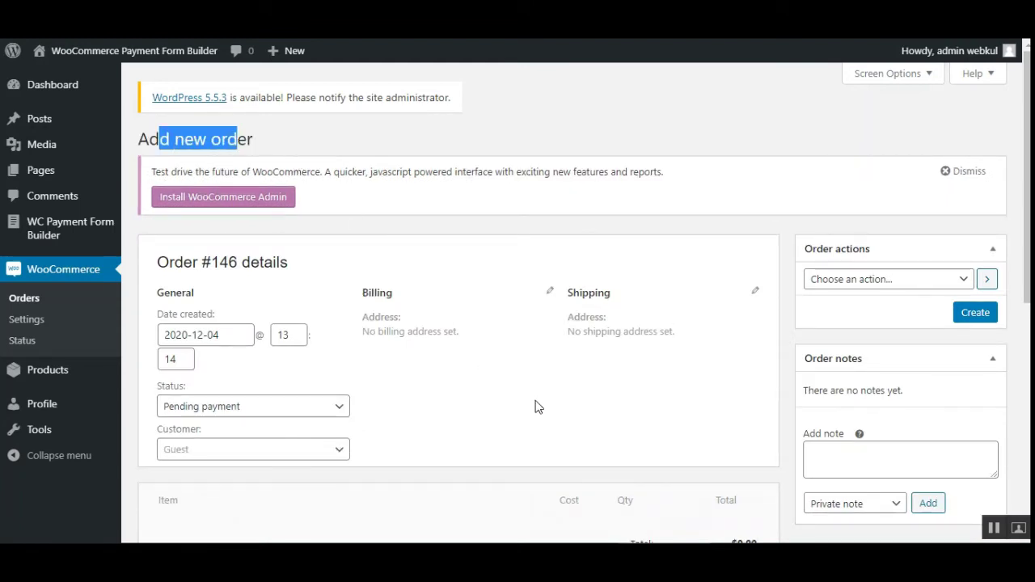
drag(1026, 166, 1016, 296)
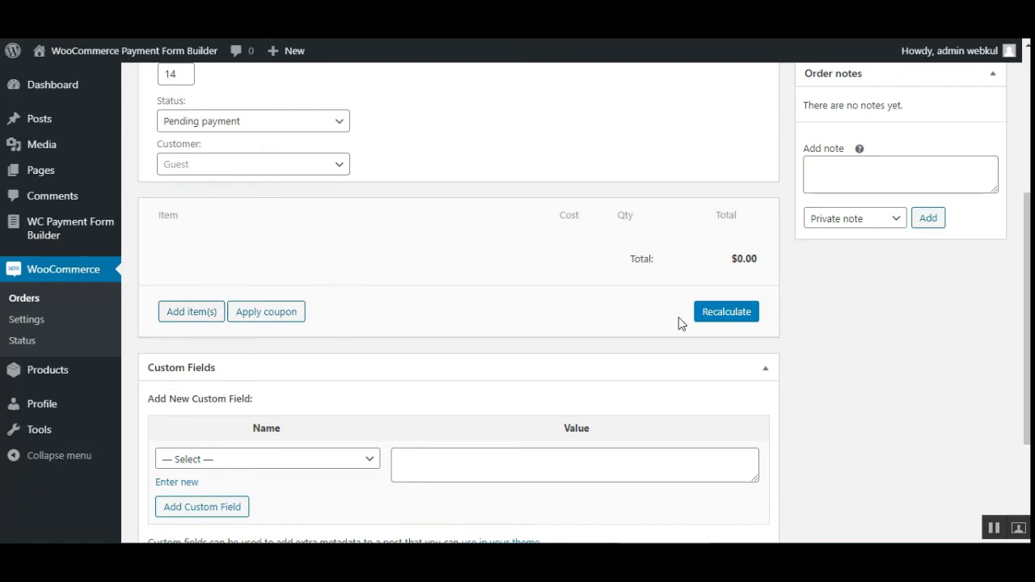
scroll(566, 308, up, 2)
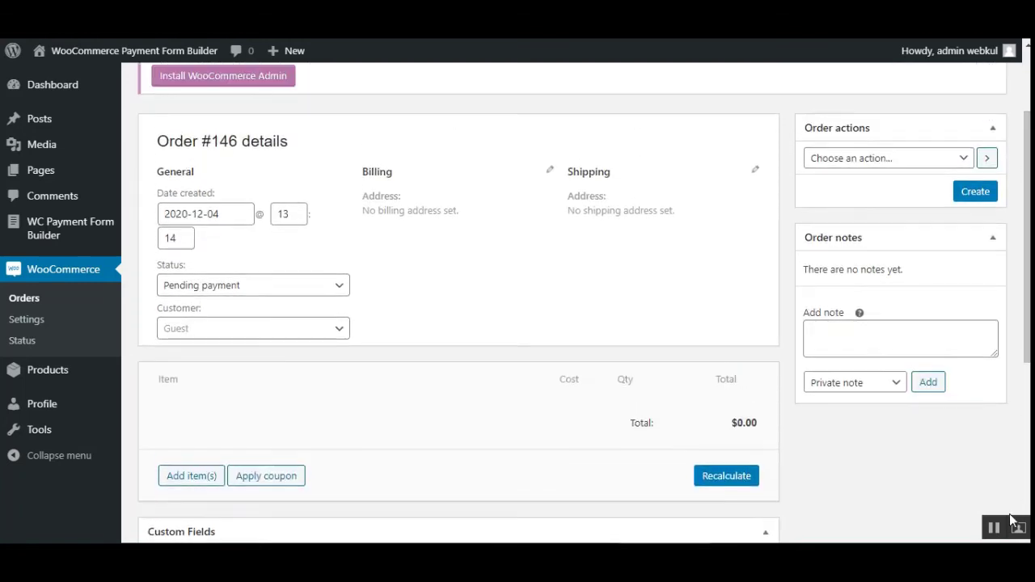
click(193, 479)
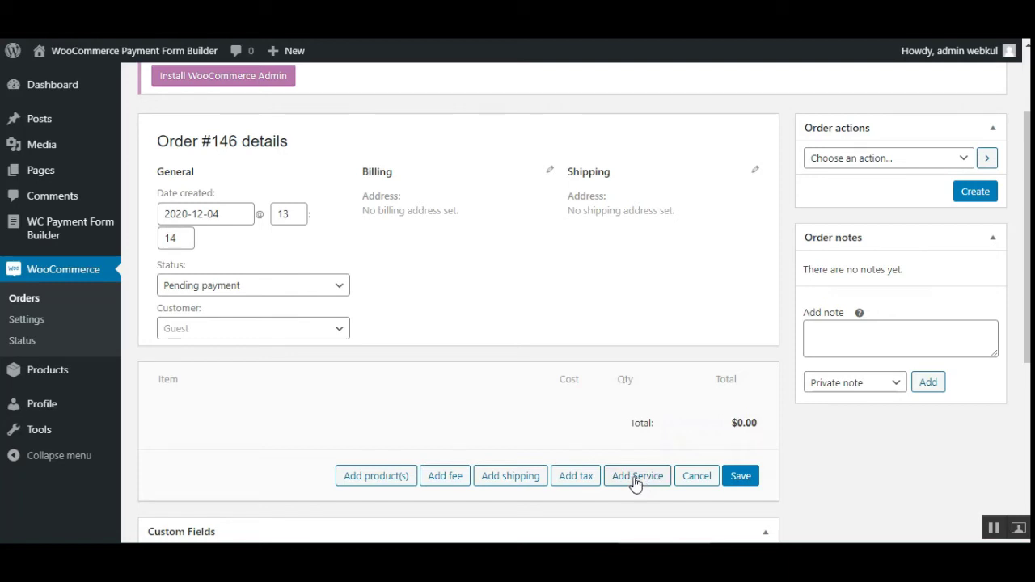
Add a Service line item to order #146 and make it editable
click(636, 482)
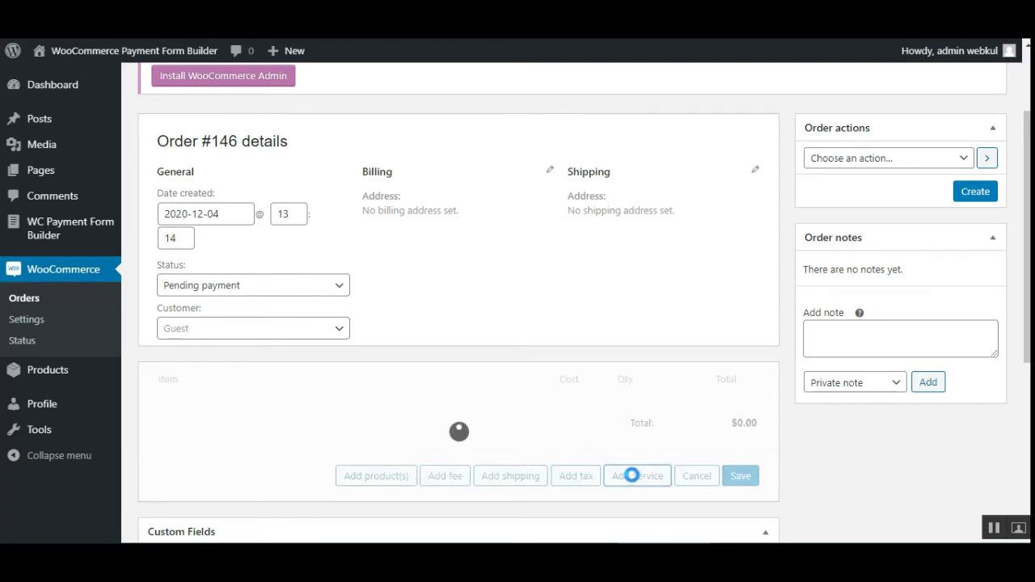
scroll(295, 457, down, 2)
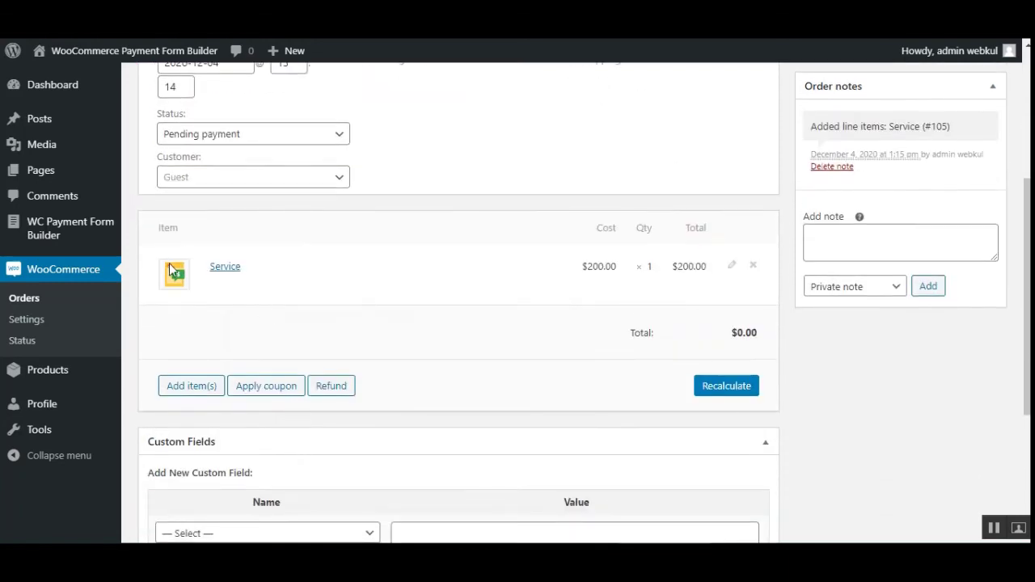
click(732, 267)
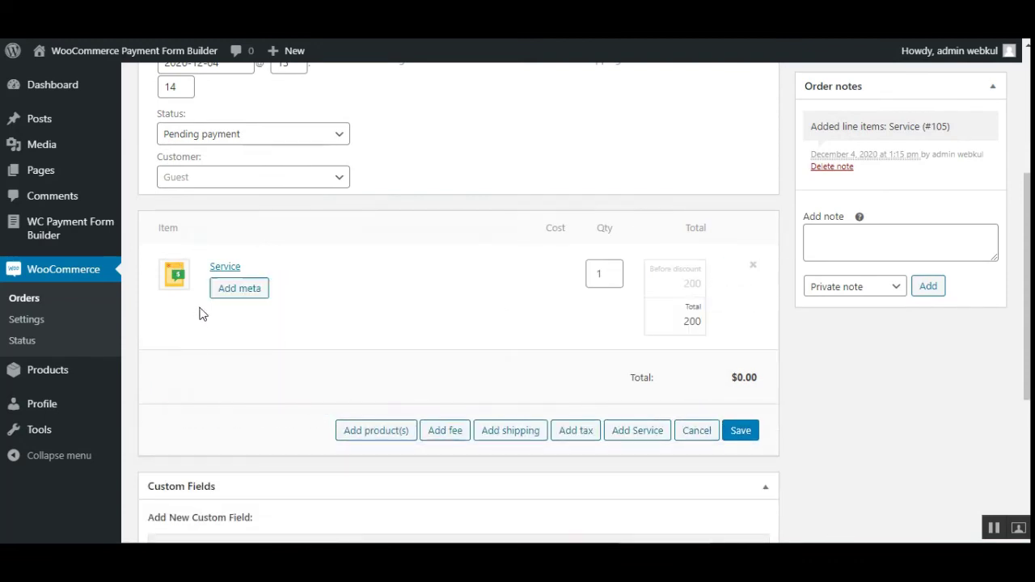
Give the Service item a meta entry 'Technical Assistance' with value 'Required'
click(239, 289)
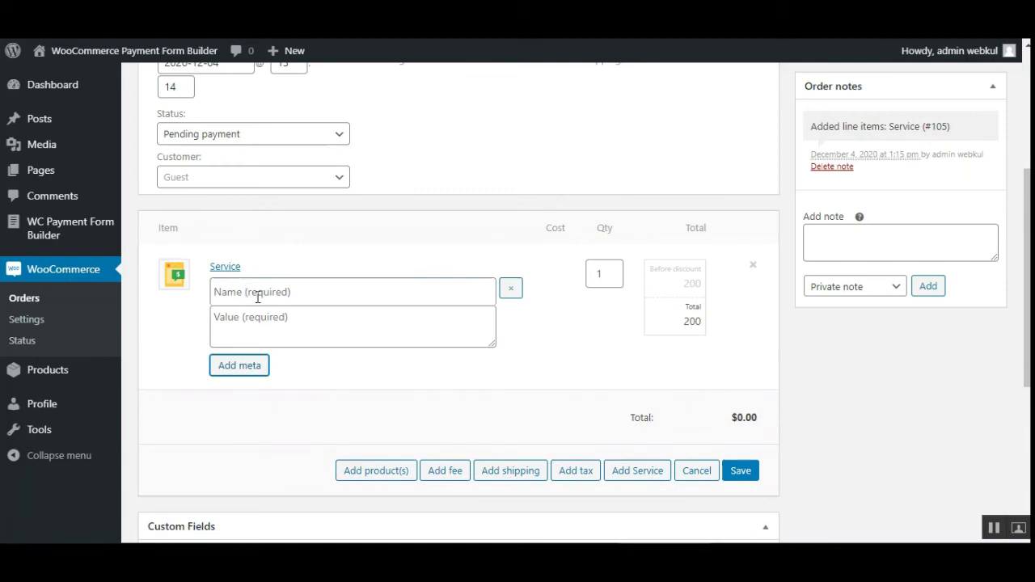
click(293, 292)
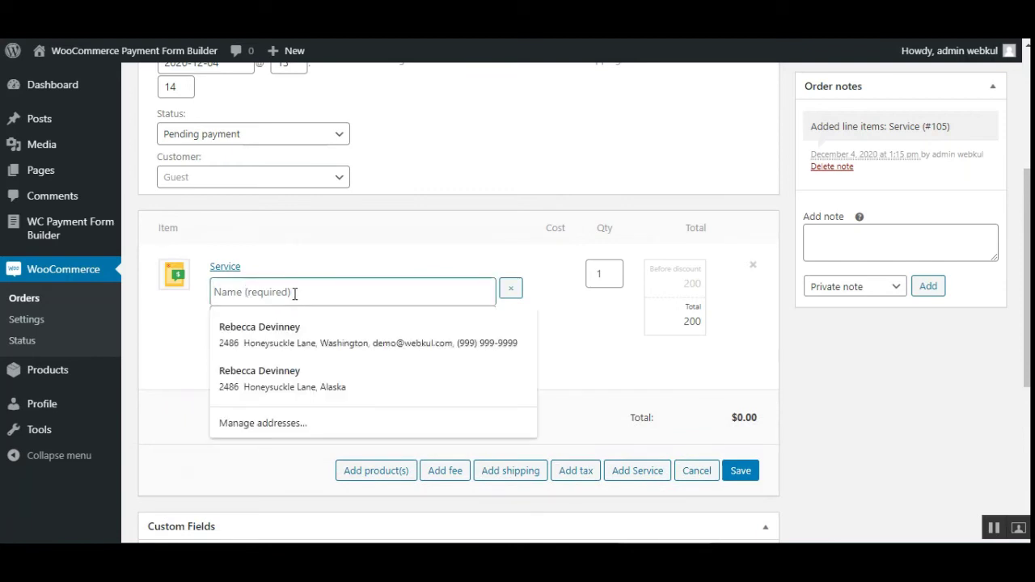
text(Technical Assistance)
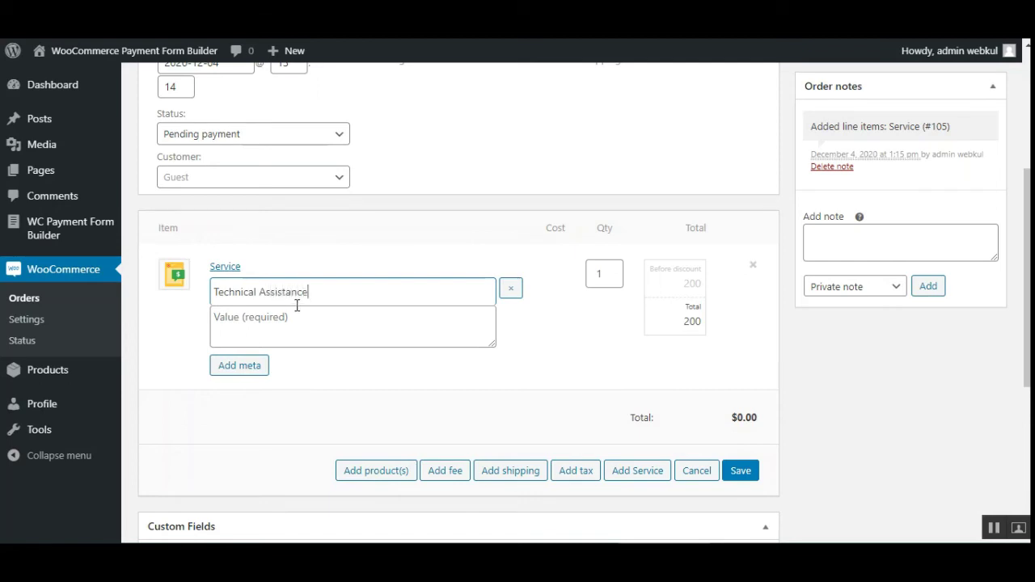
click(297, 308)
text(Required)
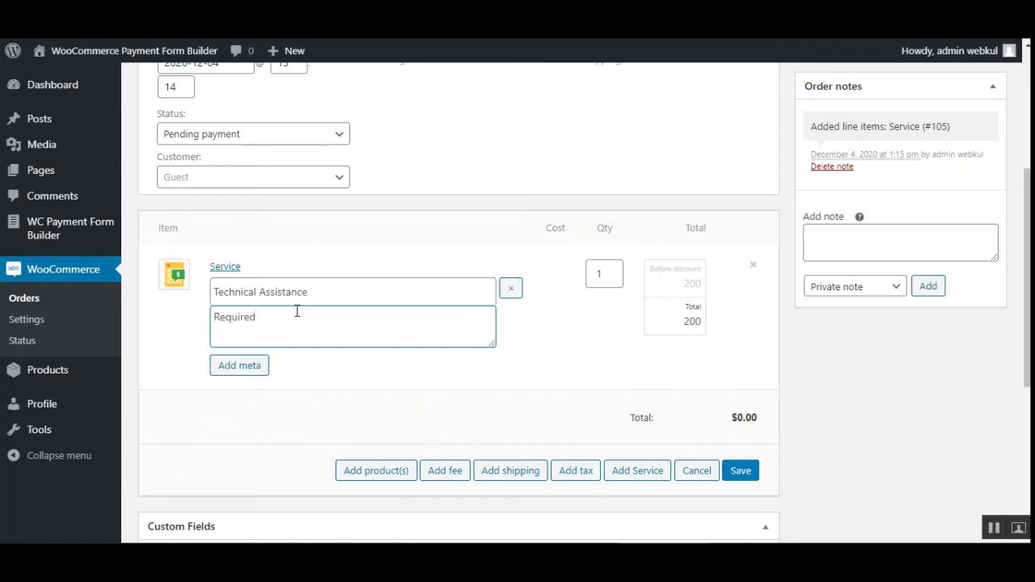
click(547, 370)
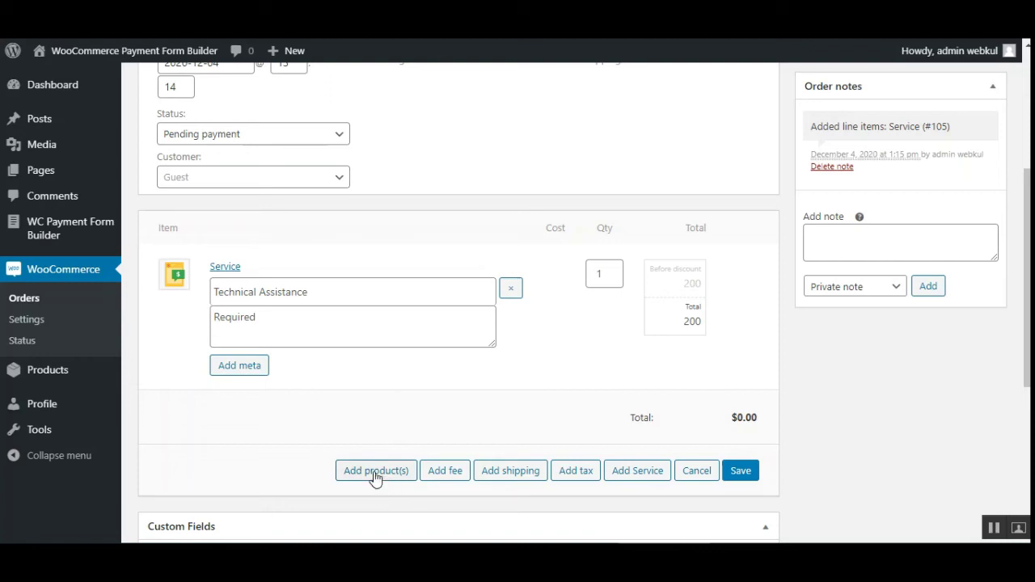
Add one T-Shirt (woo-tshirt) found by searching 'tshirt', then recalculate the order totals
click(371, 477)
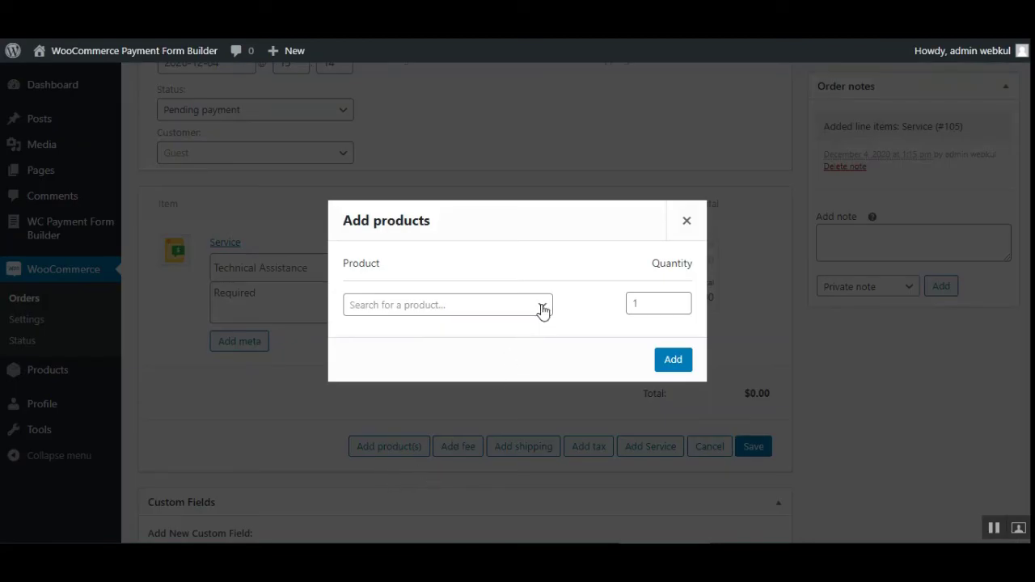
click(542, 309)
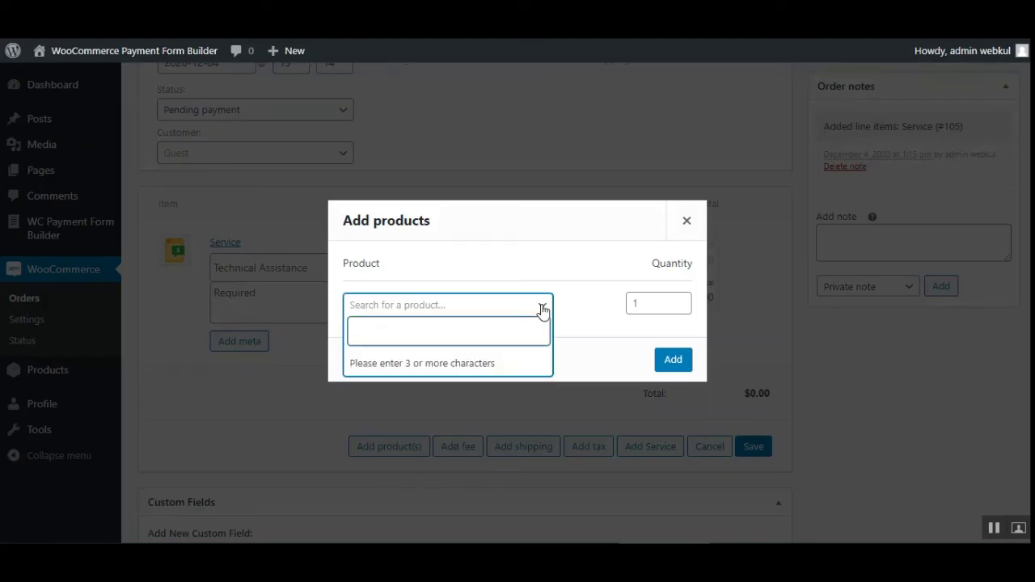
text(tshirt)
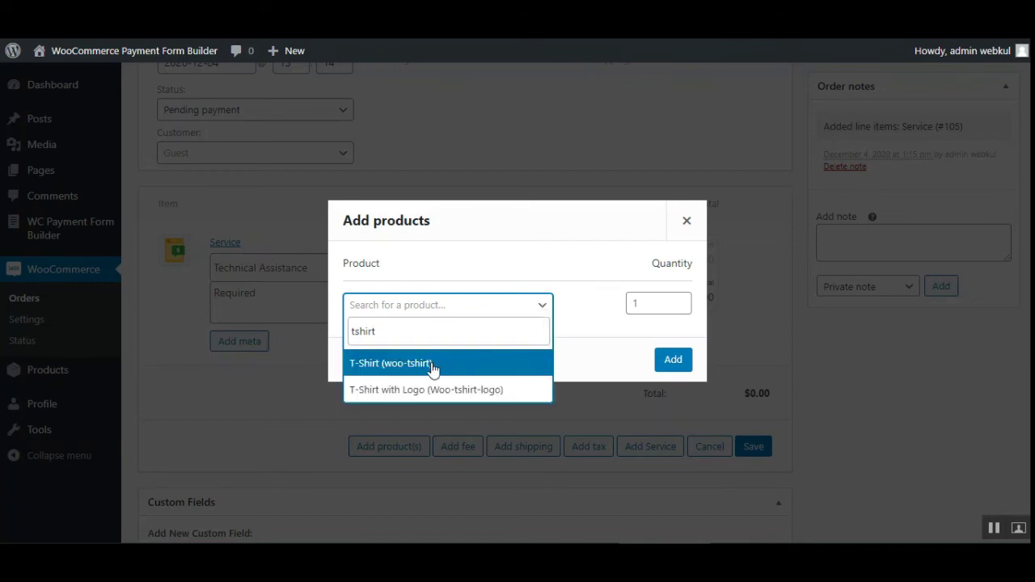
click(433, 368)
click(674, 380)
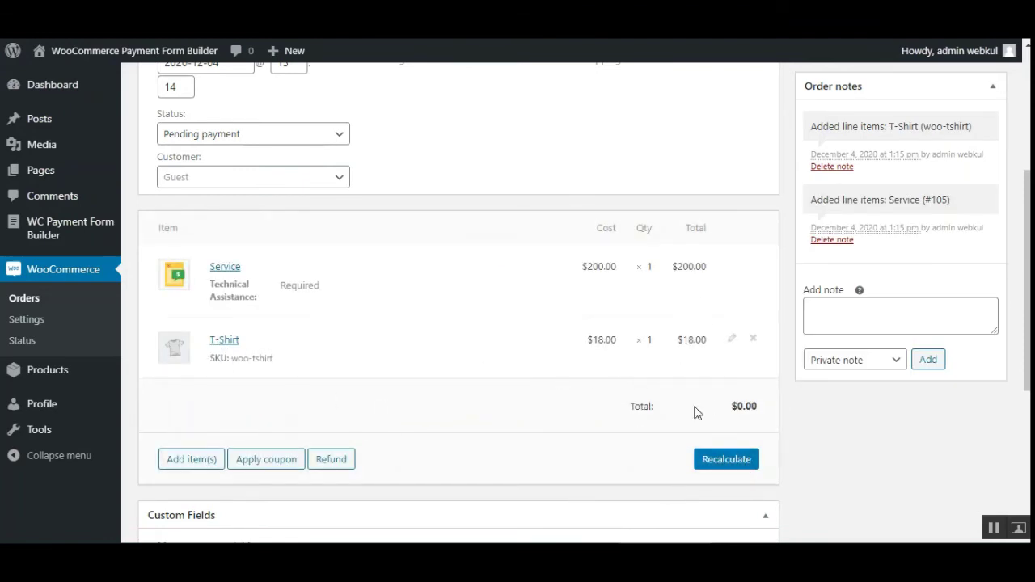
click(719, 466)
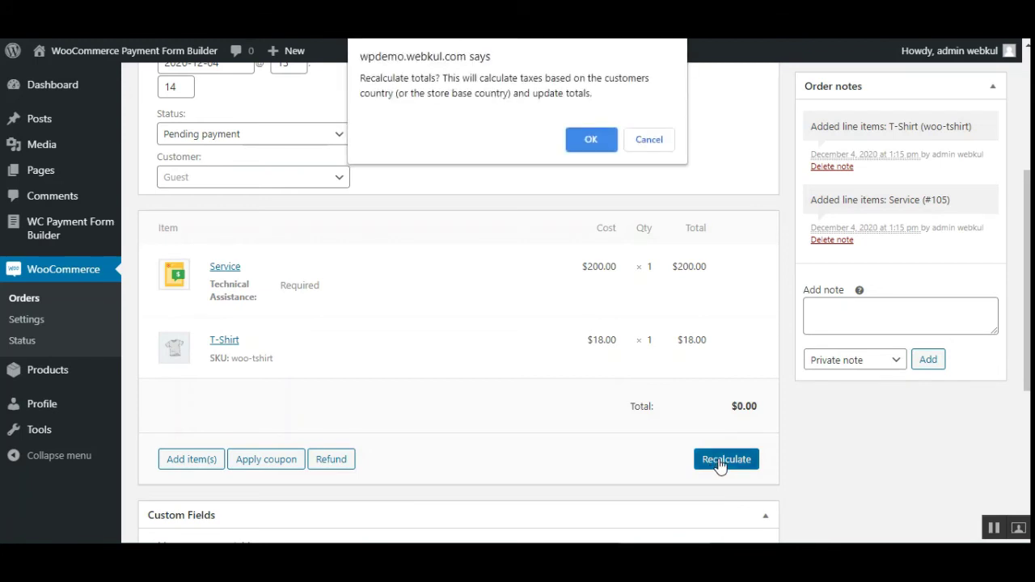
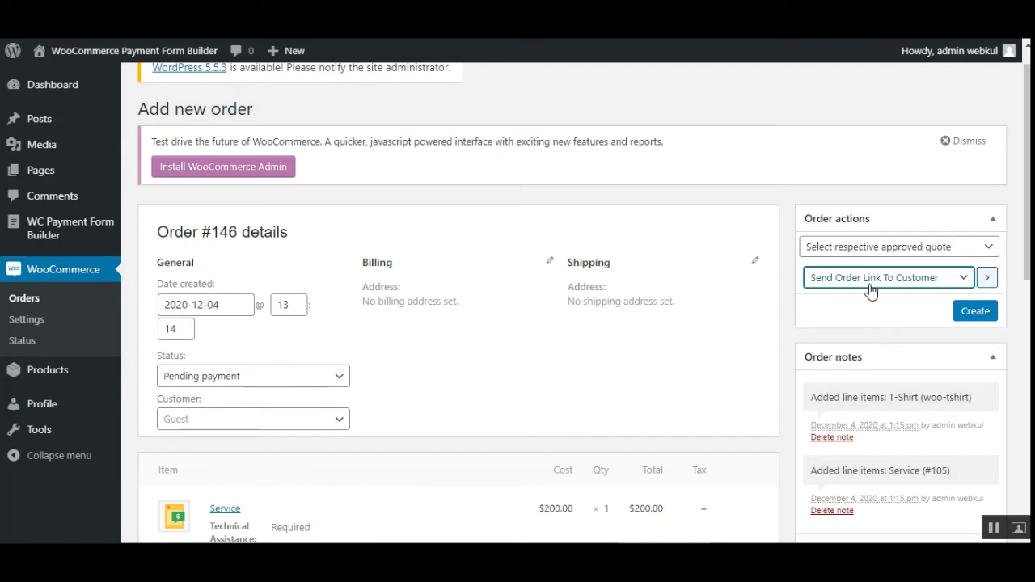
Link order #146 to approved Quote #8 and assign the matching registered customer, auto-filling its addresses
click(988, 249)
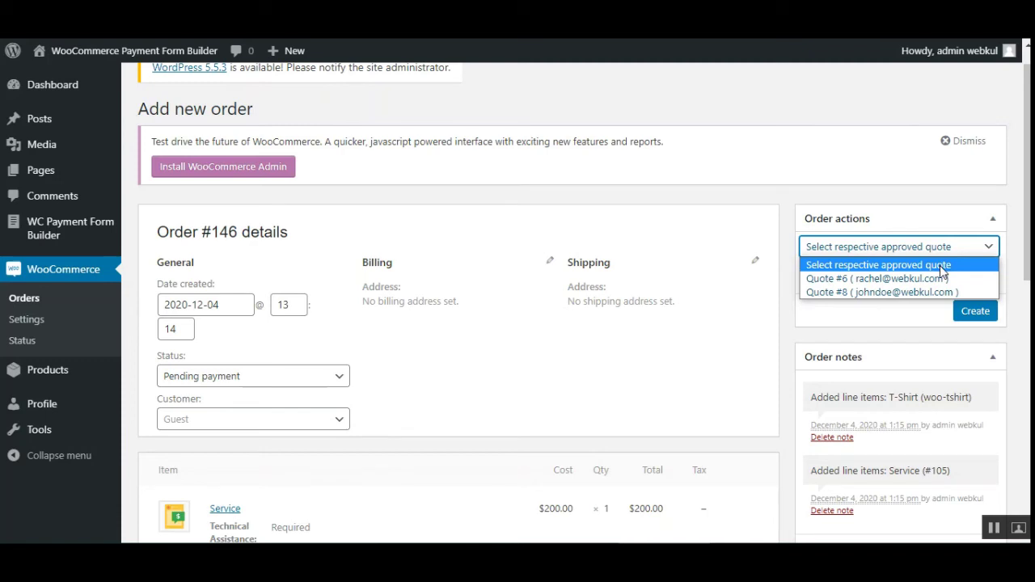
click(913, 293)
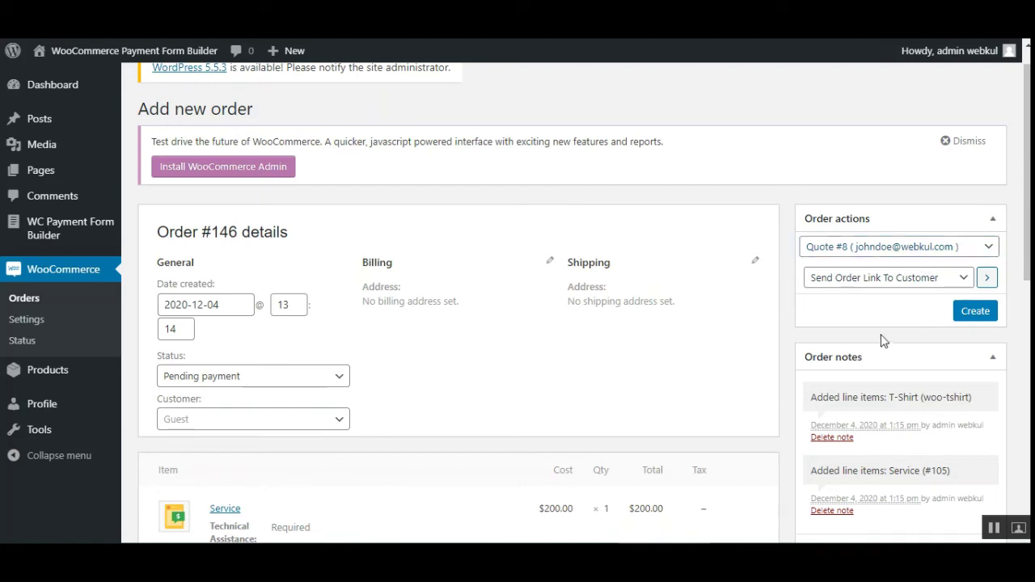
click(338, 427)
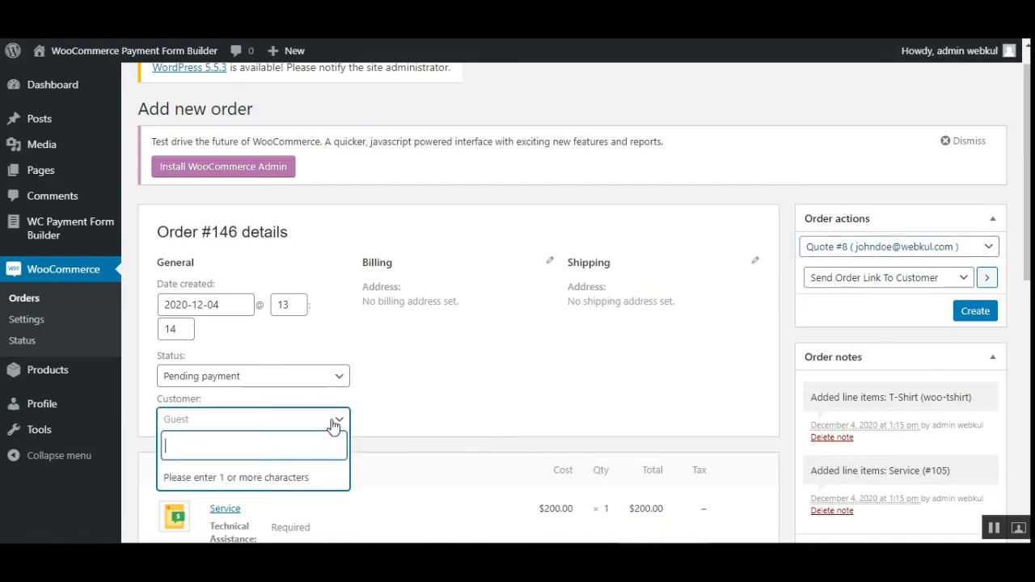
text(john)
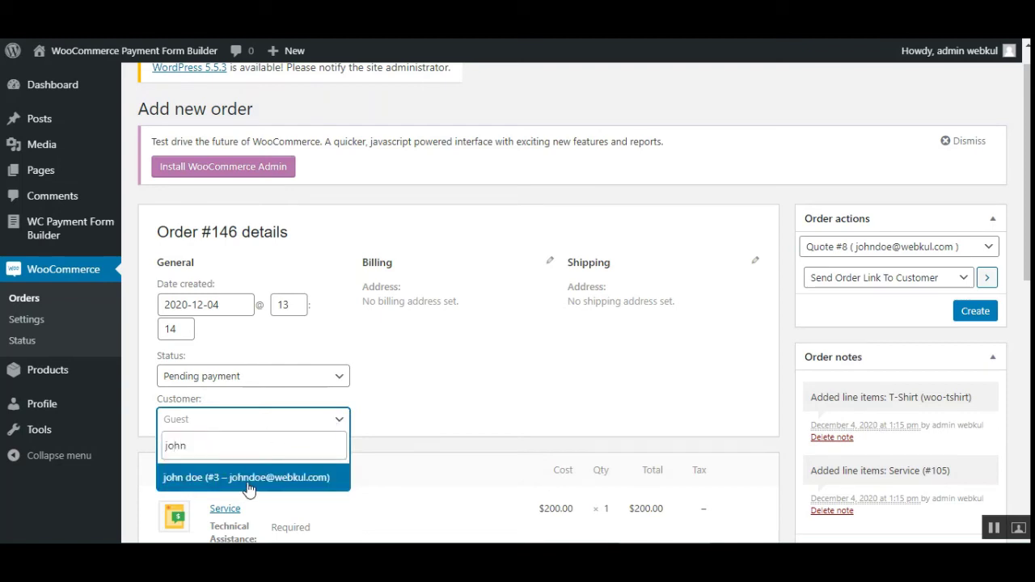
click(257, 481)
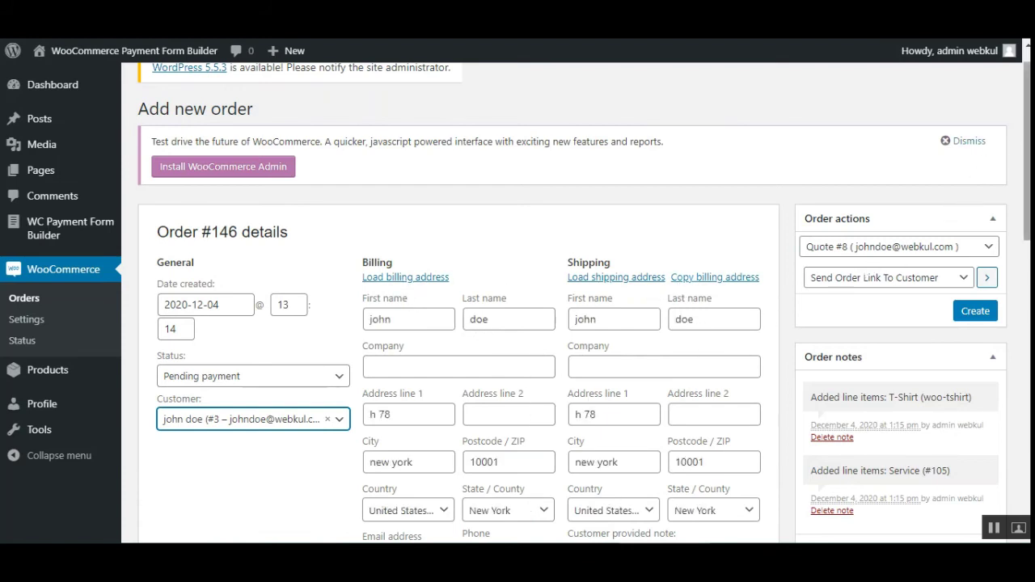
Review the line items and totals, keep Quote #8 selected, and create order #146
scroll(1028, 162, down, 2)
scroll(1028, 329, down, 6)
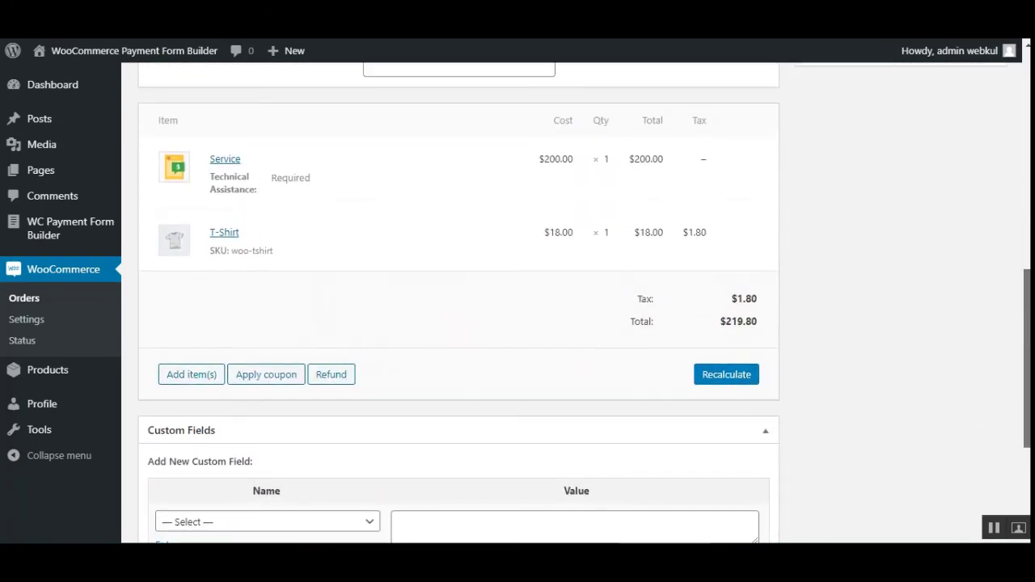
scroll(1028, 329, up, 2)
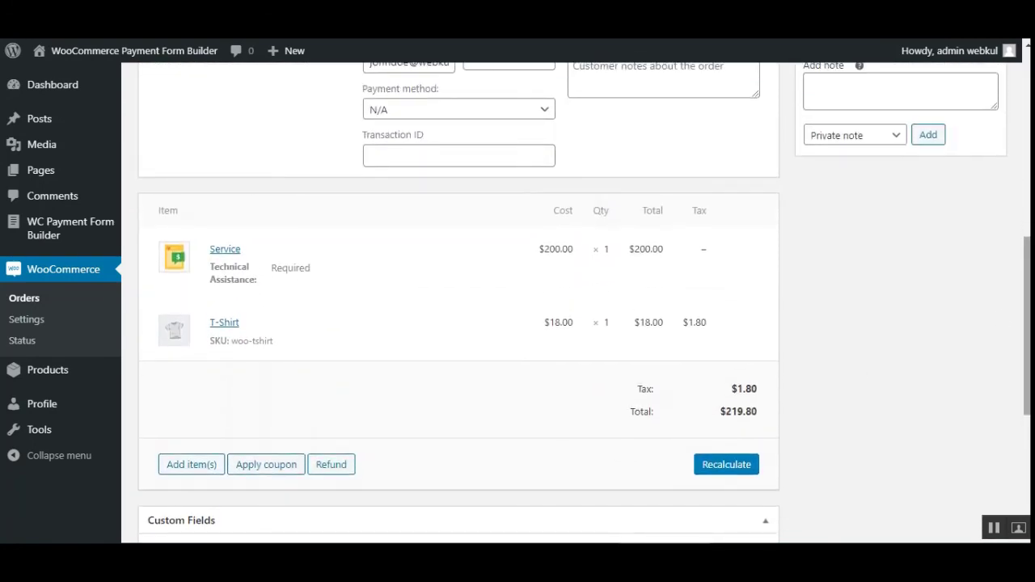
scroll(1028, 329, up, 6)
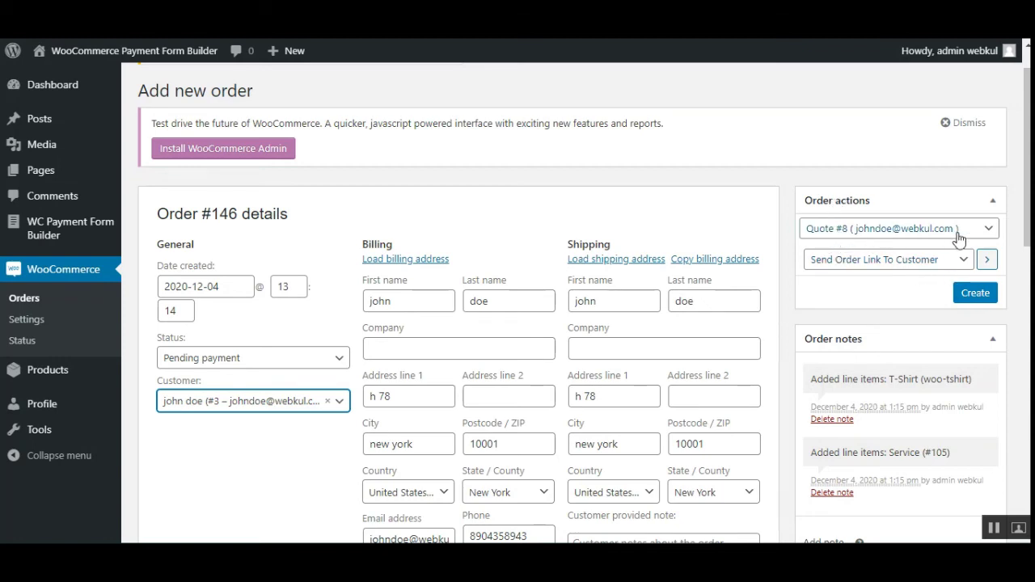
click(989, 233)
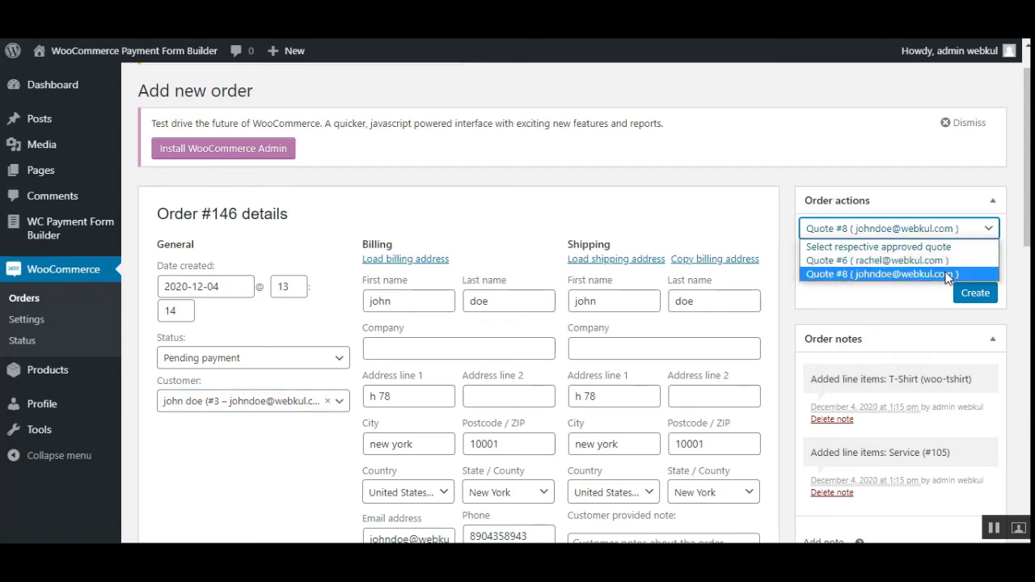
click(915, 186)
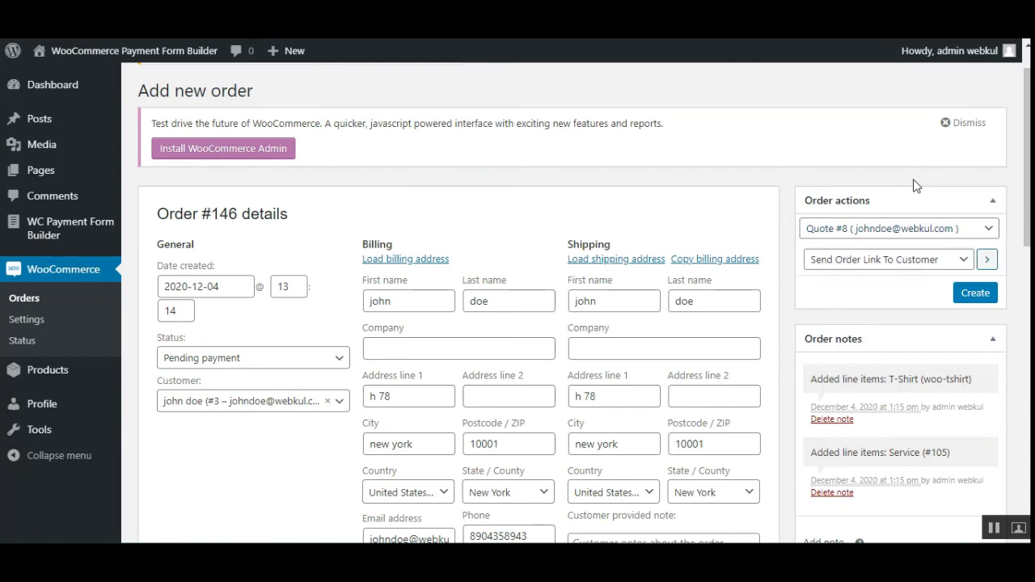
click(975, 298)
click(975, 295)
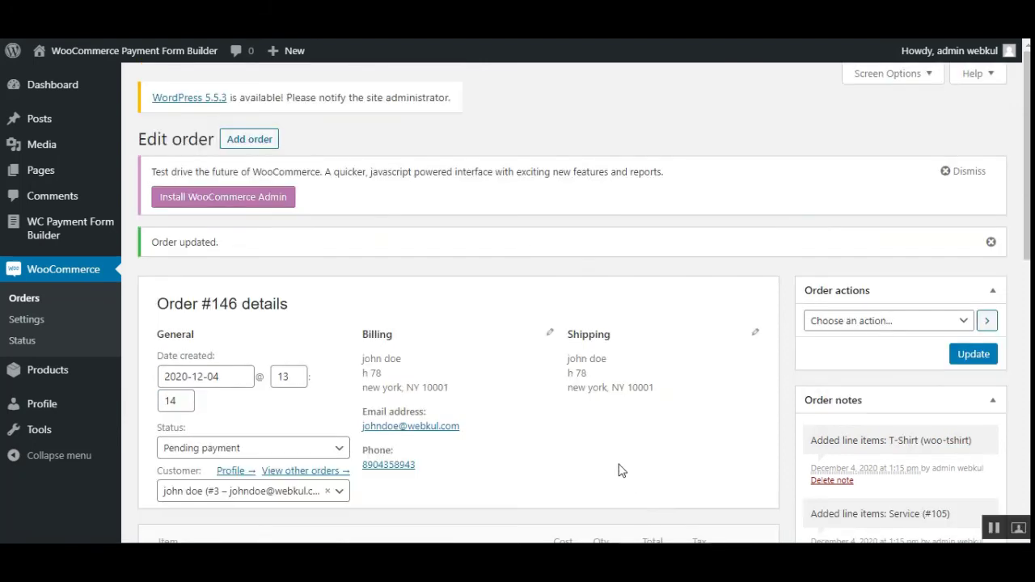
Highlight the 'Order updated.' confirmation notice, then clear the highlight
drag(158, 246, 214, 247)
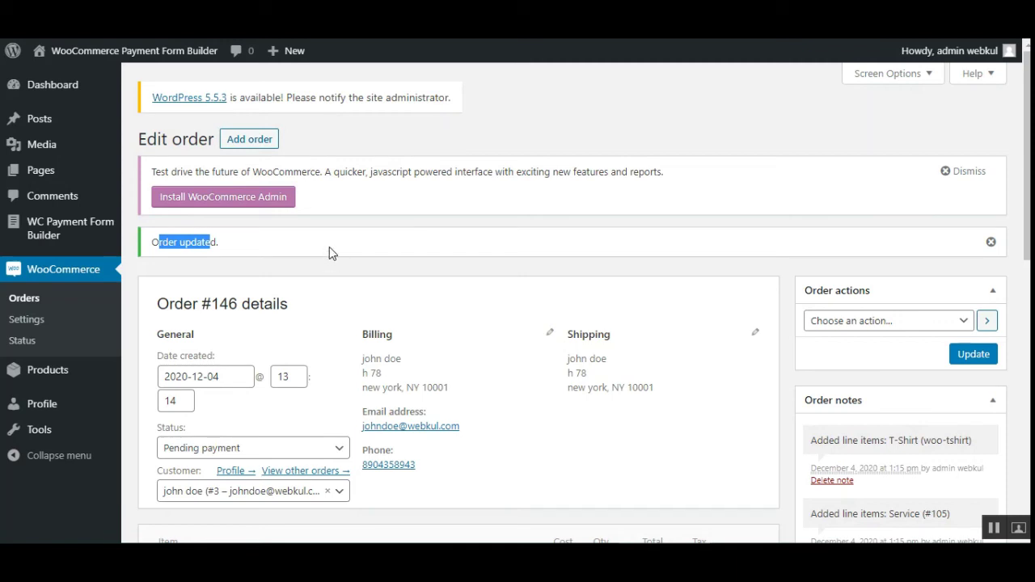
click(326, 271)
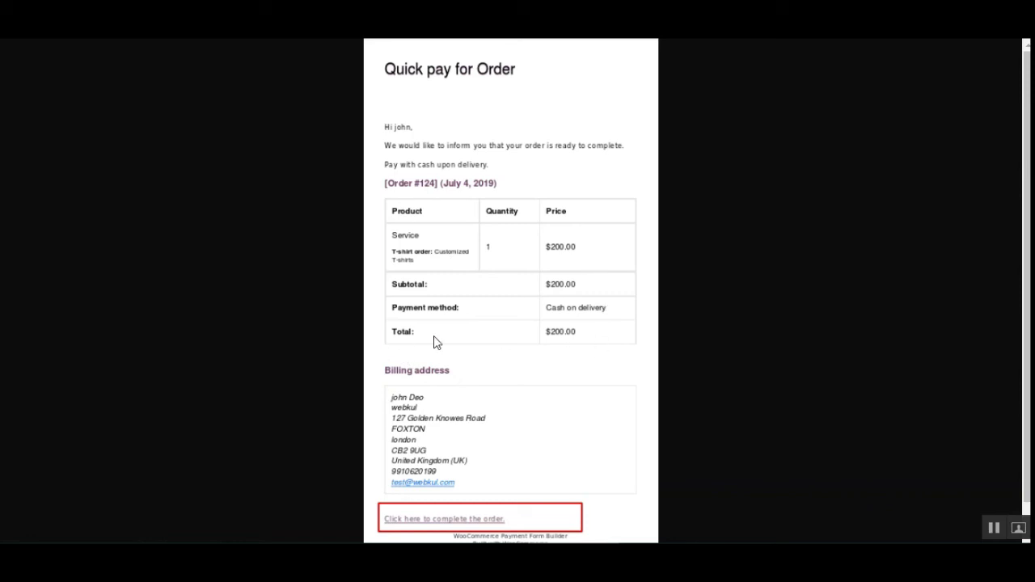
Scroll down the sample Quick pay for Order email to its complete-order link
scroll(490, 419, down, 1)
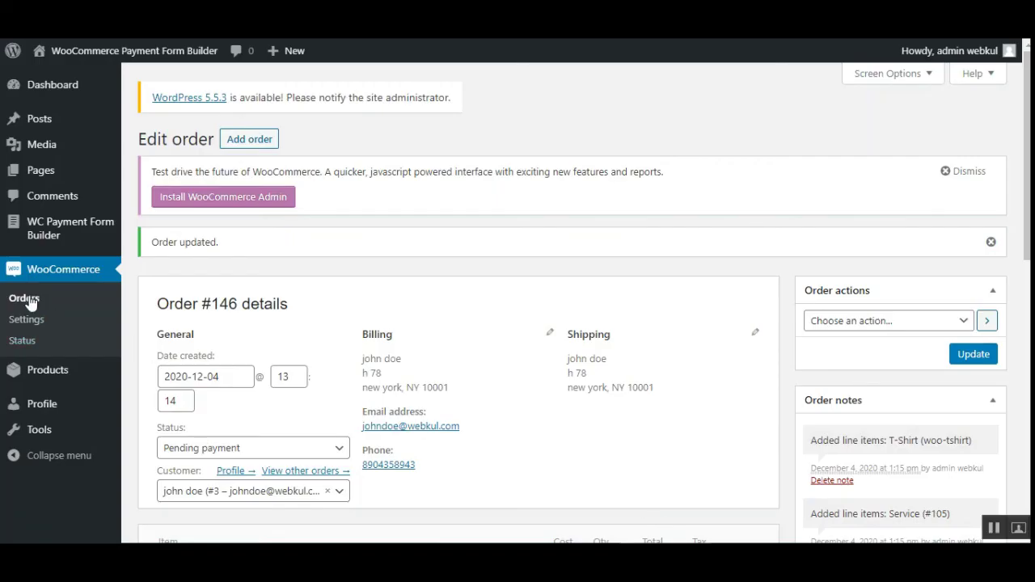
Open the Quoted Orders List from the WC Payment Form Builder sidebar menu
mouse_move(42, 235)
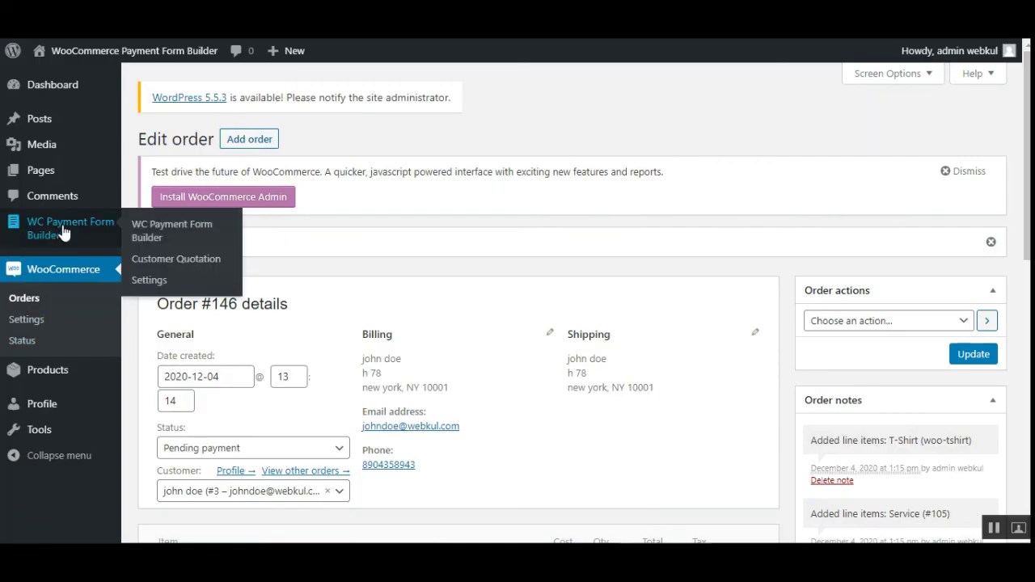
click(154, 240)
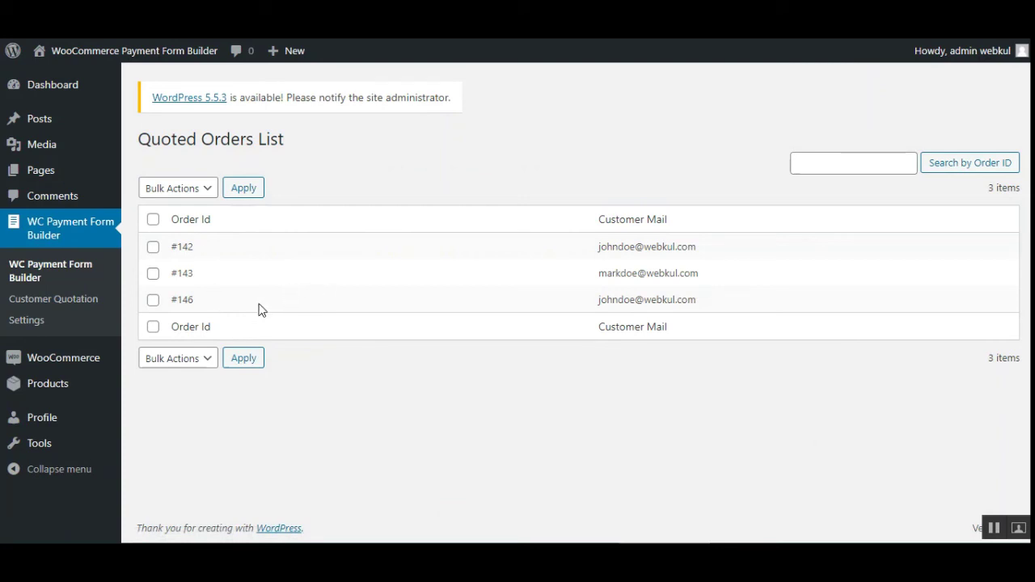
Send order #146's payment mail with the Send Mail bulk action, then show the Quick pay Order form
click(152, 274)
click(153, 273)
click(153, 300)
click(208, 191)
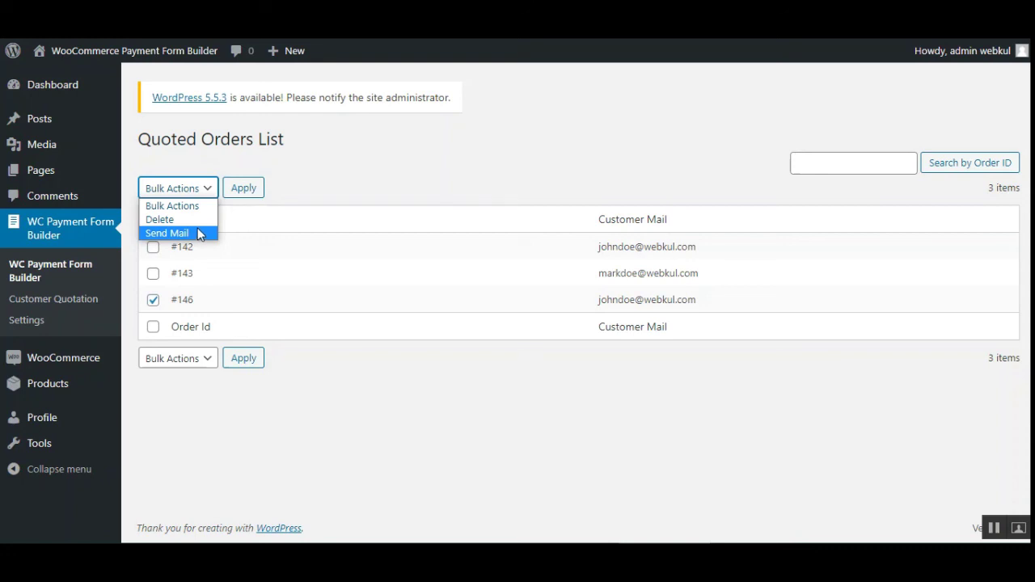
click(199, 234)
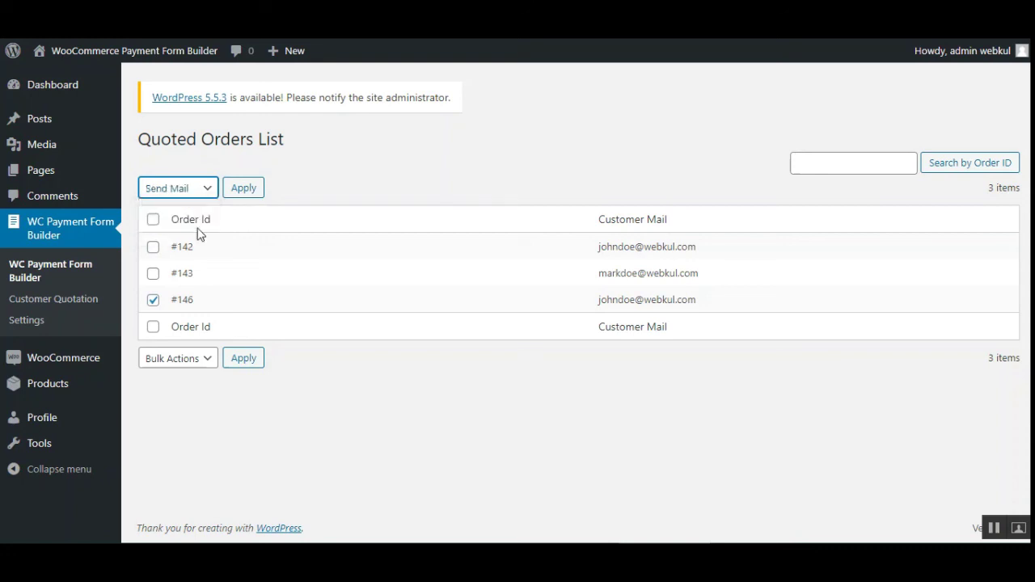
click(248, 194)
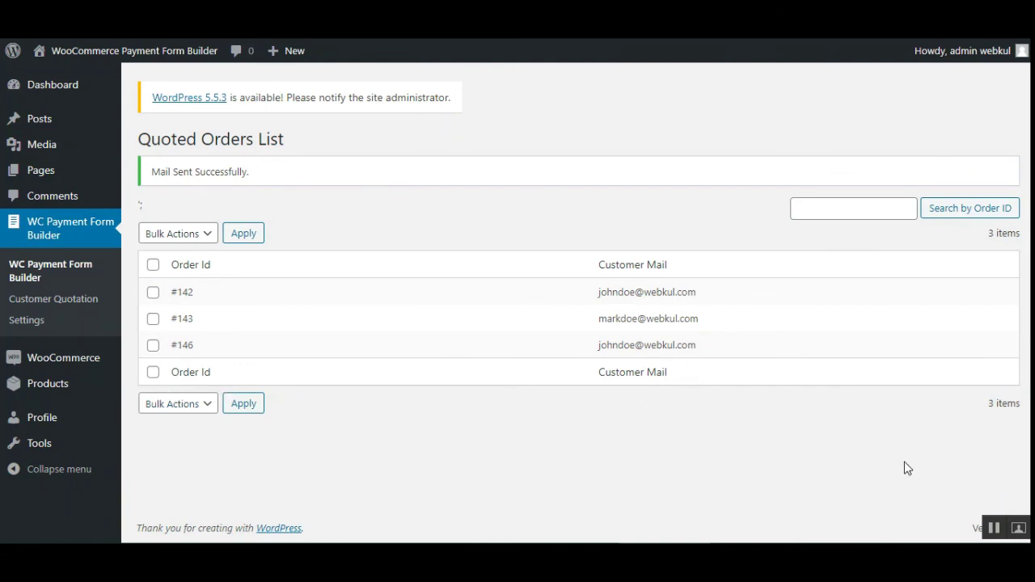
click(994, 527)
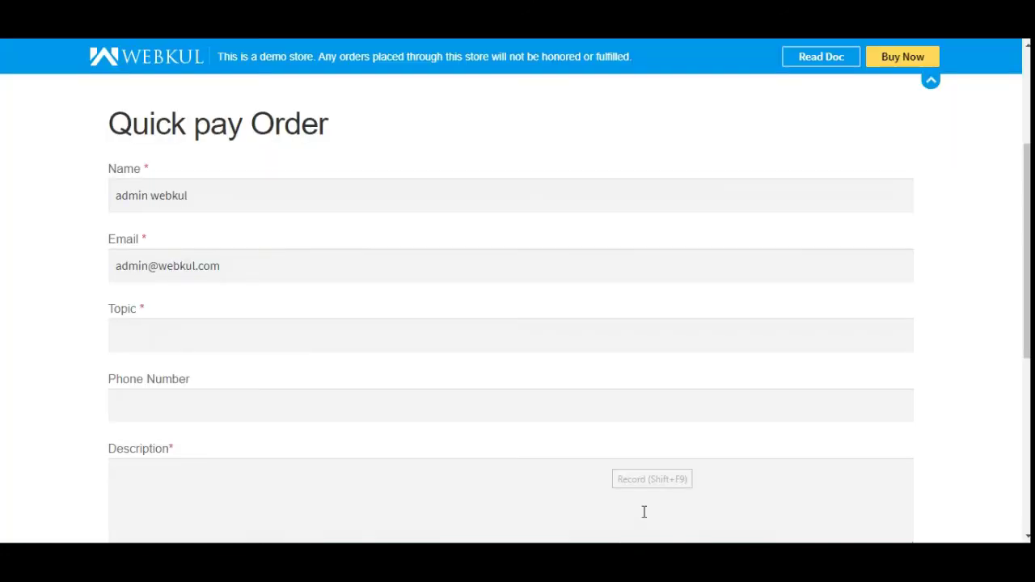